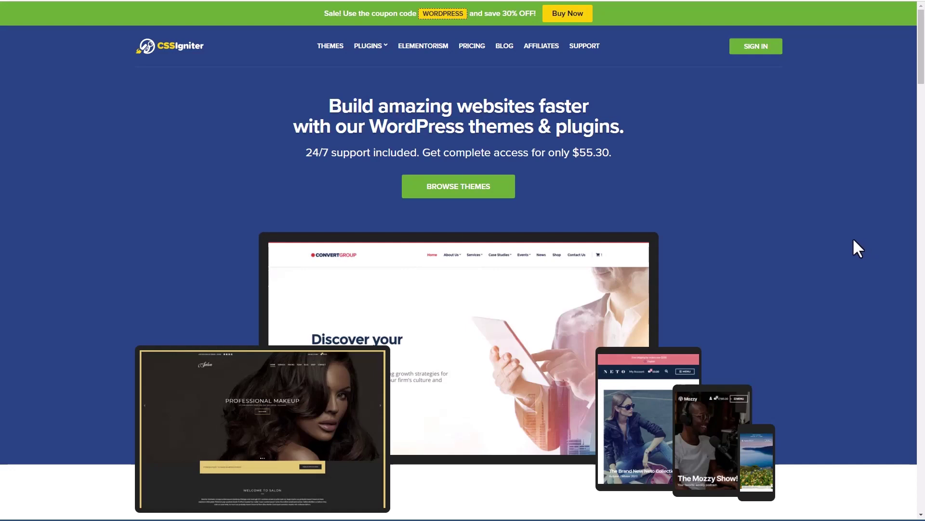
- Go to CSS Igniter's WordPress themes listing and expand the All themes category dropdown
left_click(331, 46)
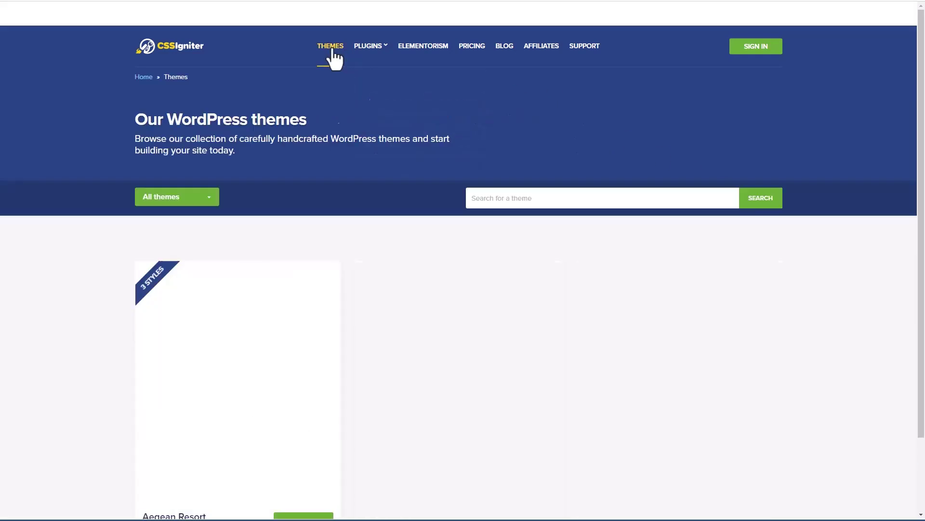
left_click(207, 200)
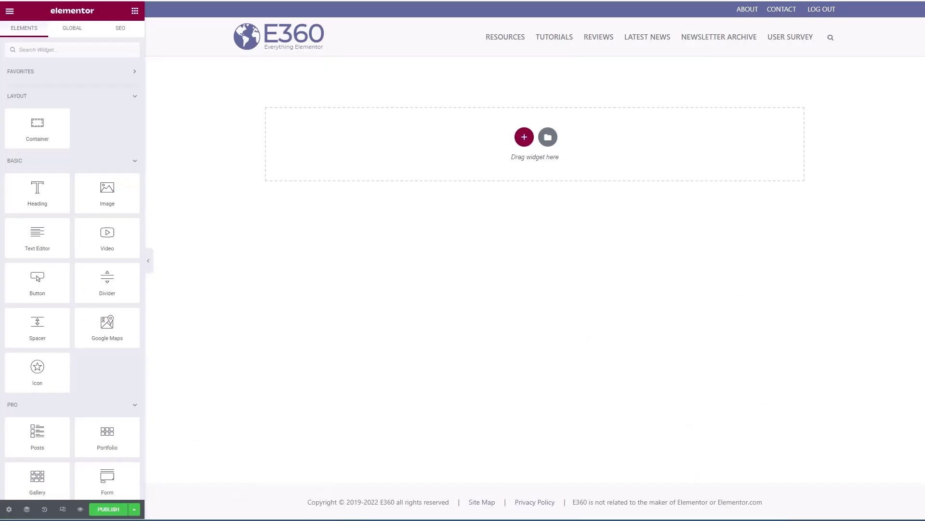
- Open Elementor's template library and scroll through the ready-made page templates
left_click(548, 138)
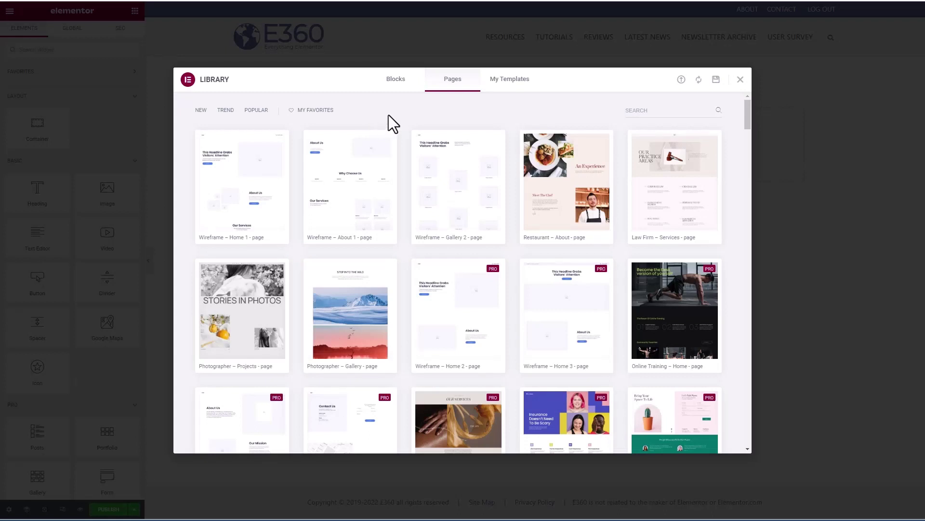
scroll(388, 115, "down", 9)
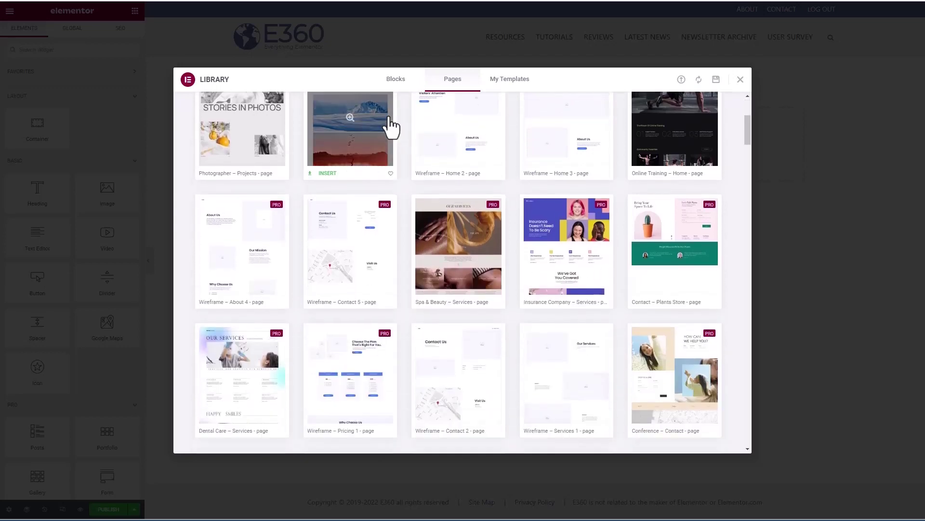
scroll(390, 126, "down", 9)
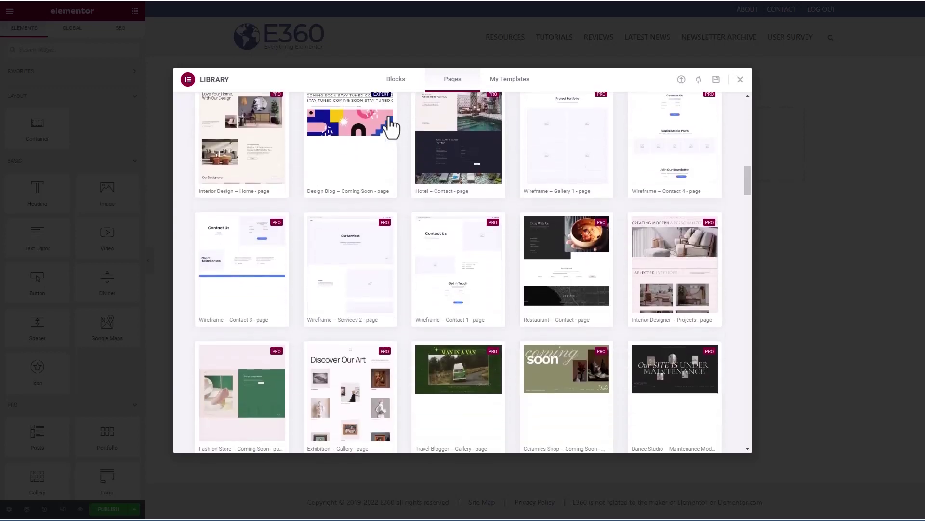
scroll(390, 119, "up", 10)
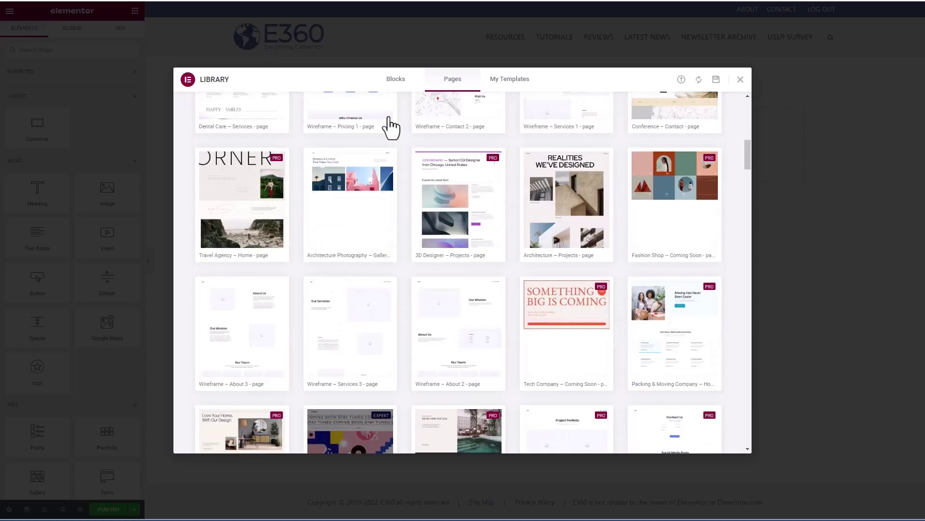
- Switch to the Blocks tab and scroll through the block templates
left_click(393, 80)
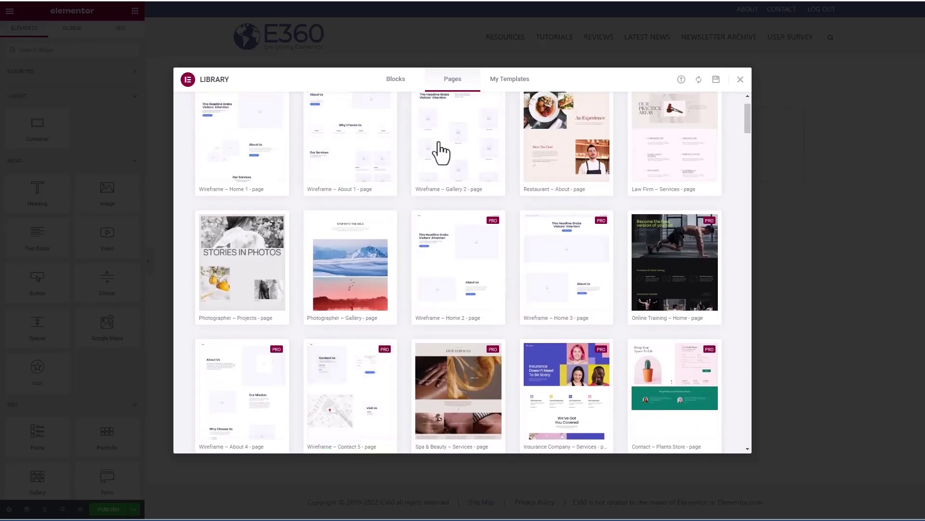
scroll(442, 153, "down", 15)
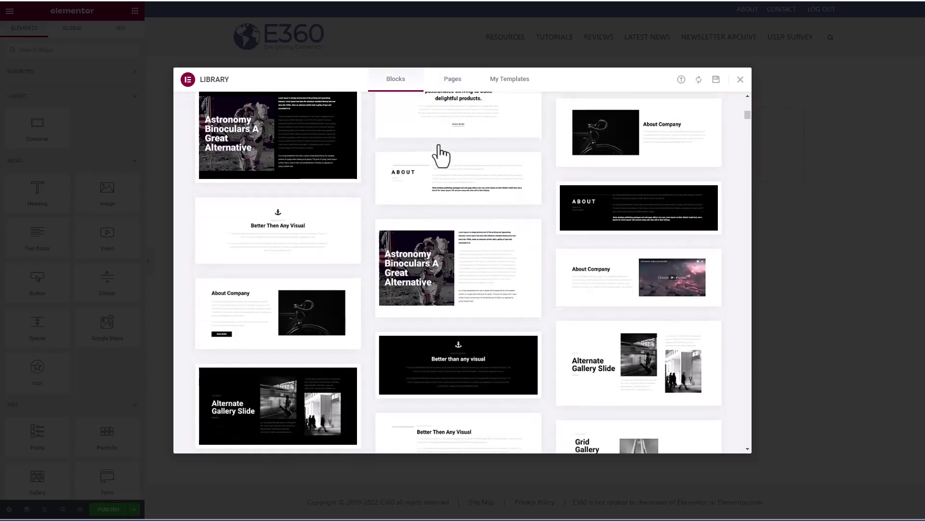
scroll(440, 153, "down", 5)
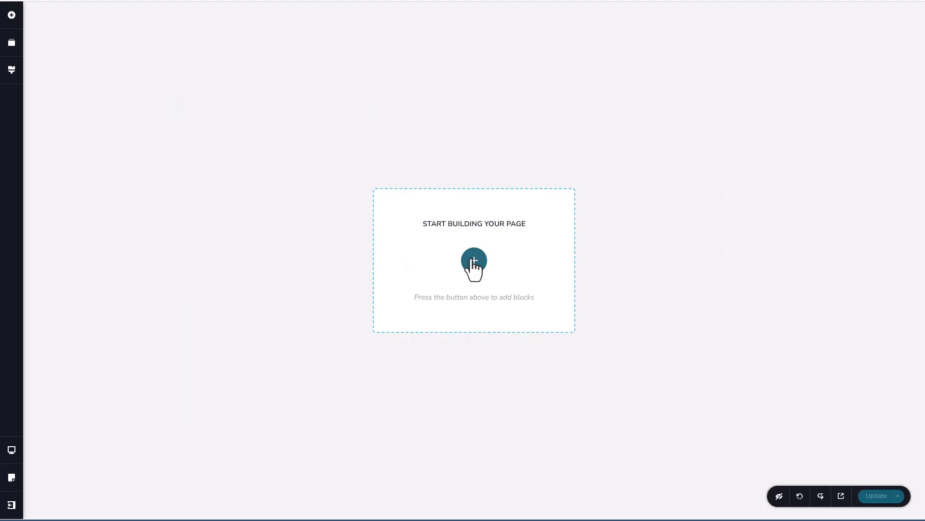
- Open Brizy's library from the empty page and scroll through the pre-made Blocks
left_click(474, 261)
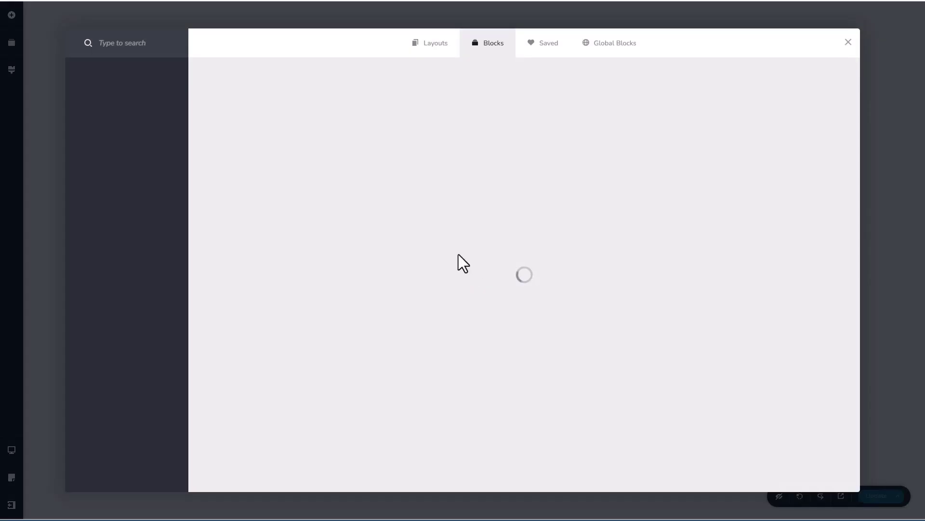
scroll(366, 164, "down", 6)
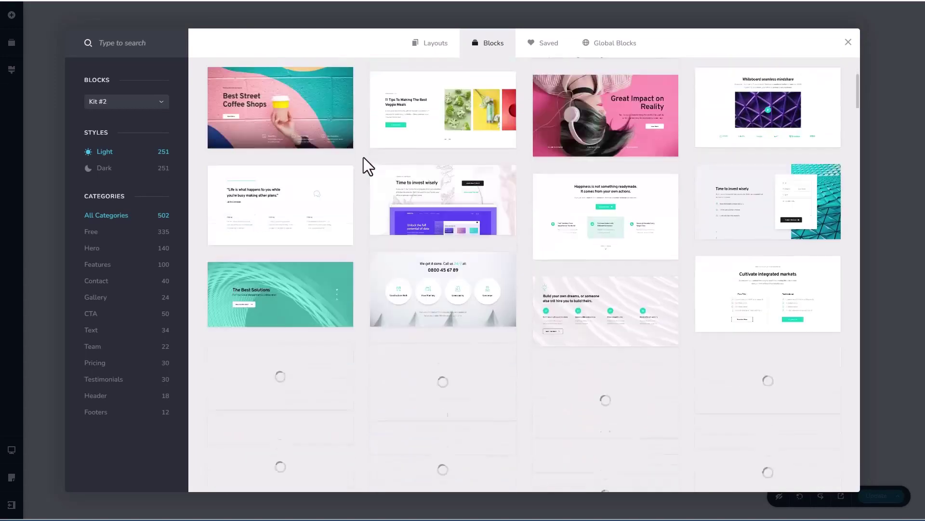
scroll(363, 157, "down", 4)
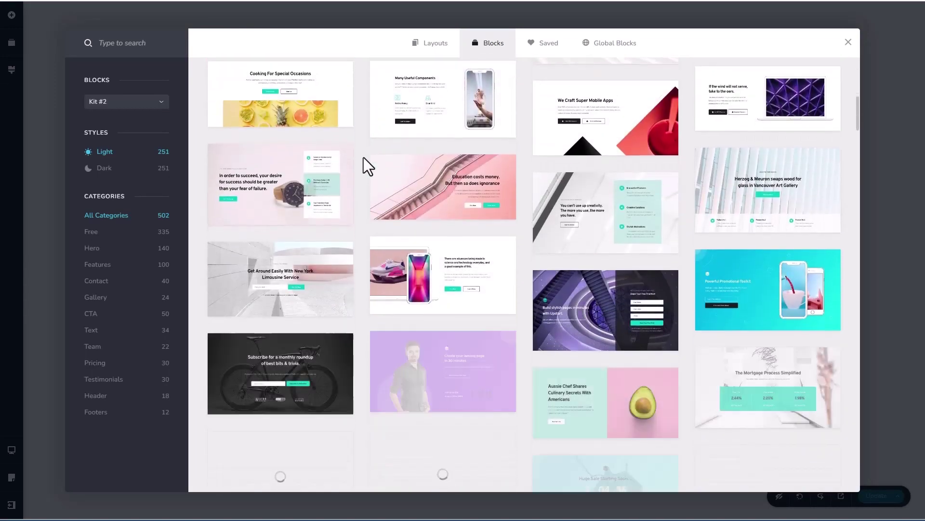
scroll(364, 157, "up", 4)
scroll(364, 157, "up", 10)
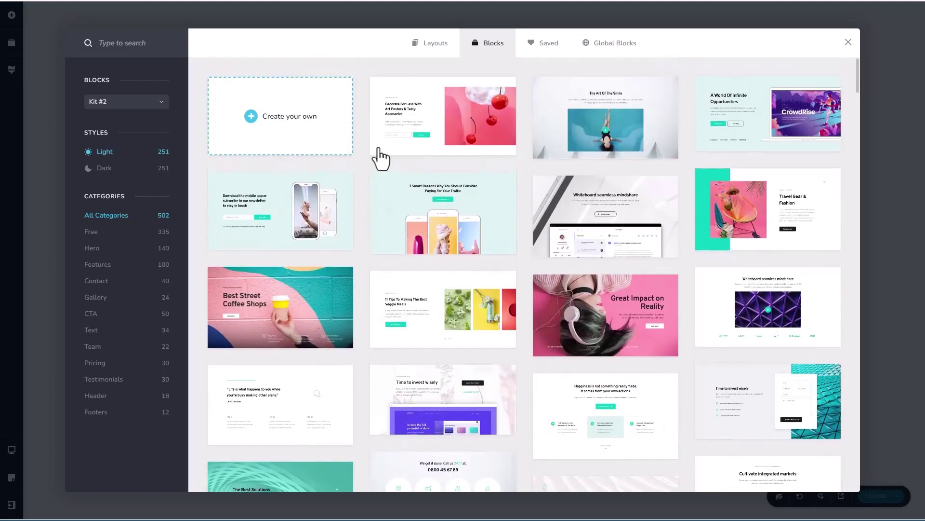
- Switch to the Layouts tab and scroll through the full page layouts
left_click(440, 48)
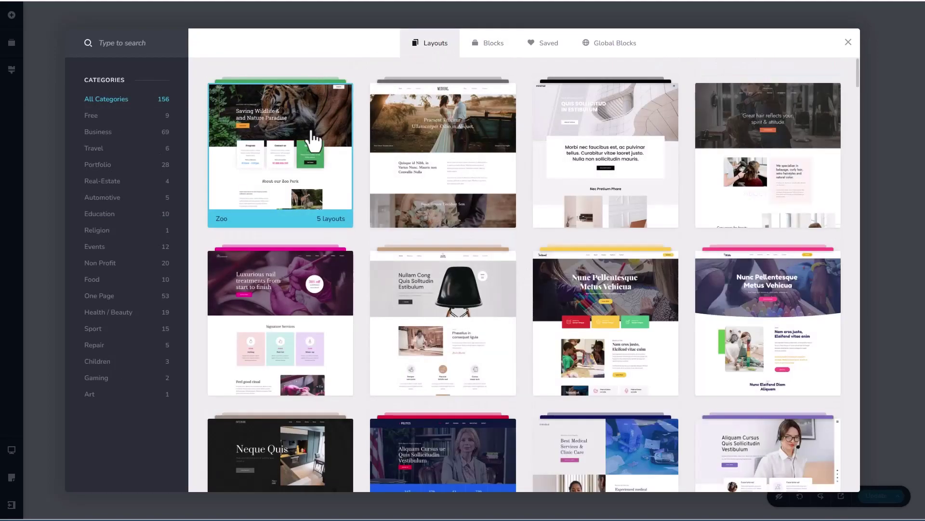
scroll(359, 136, "down", 6)
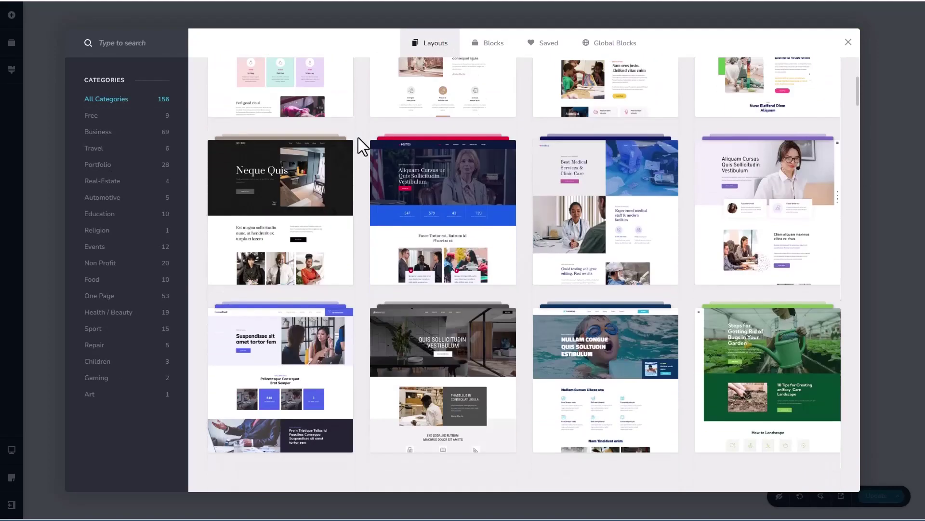
scroll(358, 139, "up", 6)
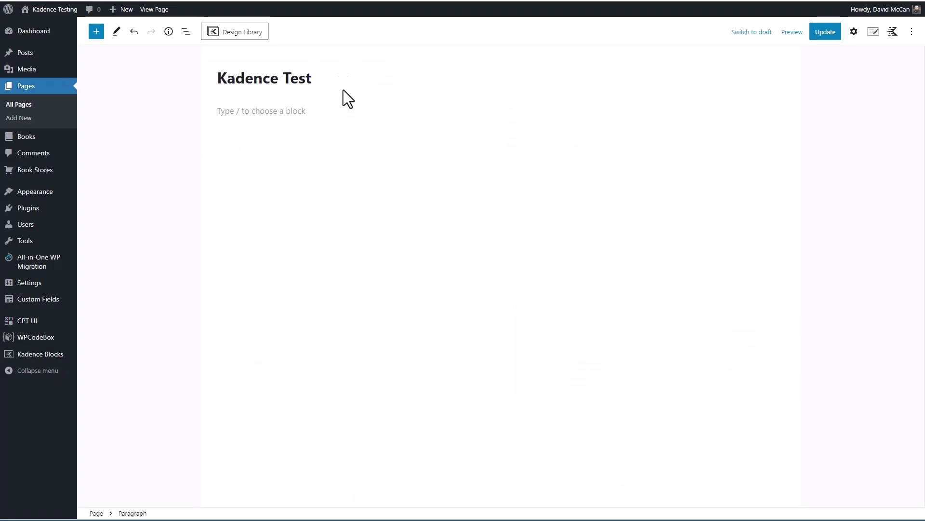
- Open the Kadence Design Library and scroll through its Sections
left_click(248, 35)
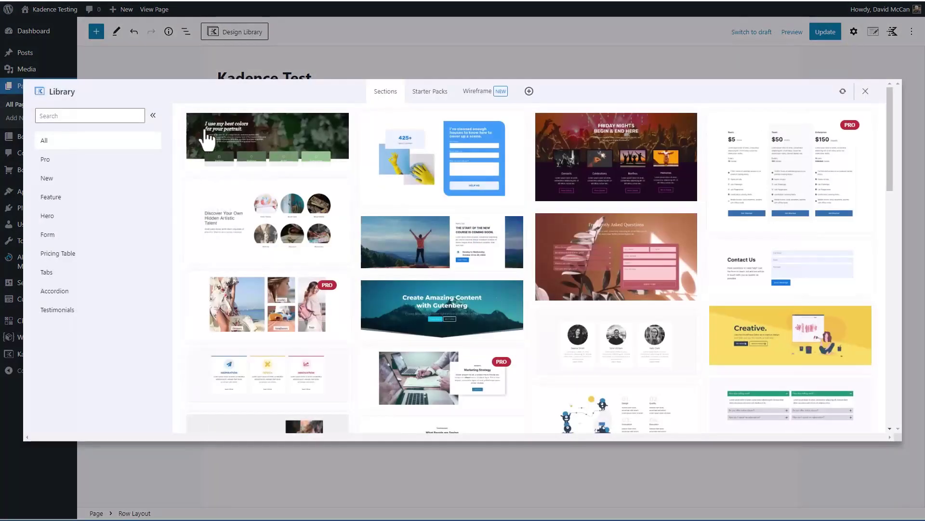
scroll(258, 140, "down", 1)
scroll(258, 140, "down", 15)
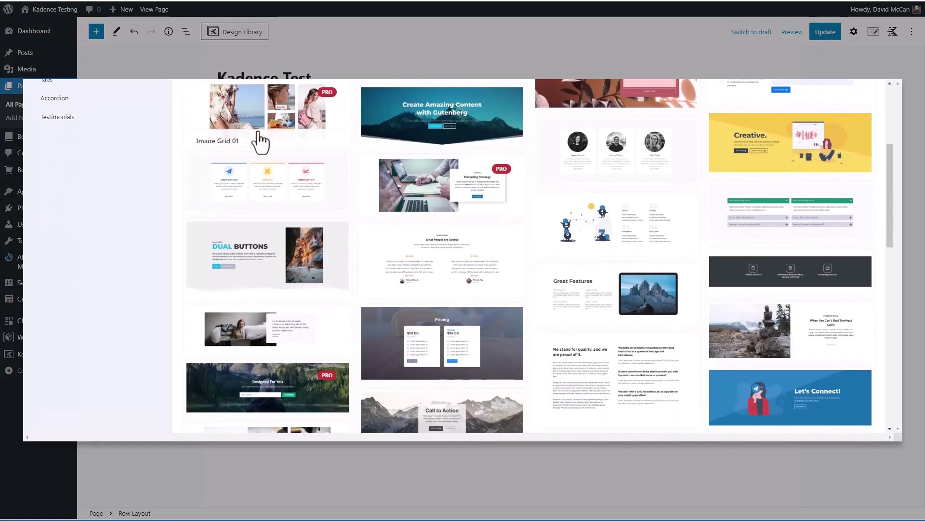
scroll(264, 141, "down", 3)
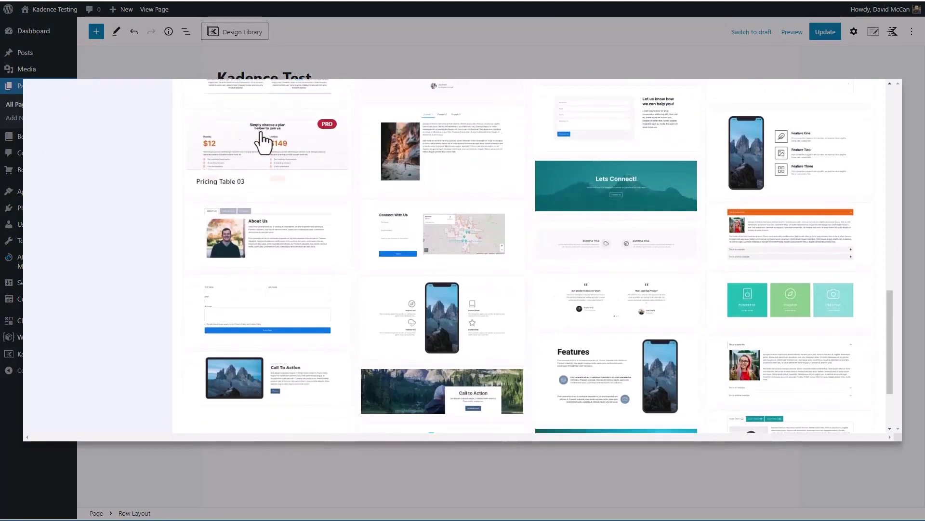
scroll(268, 144, "up", 6)
scroll(268, 144, "up", 15)
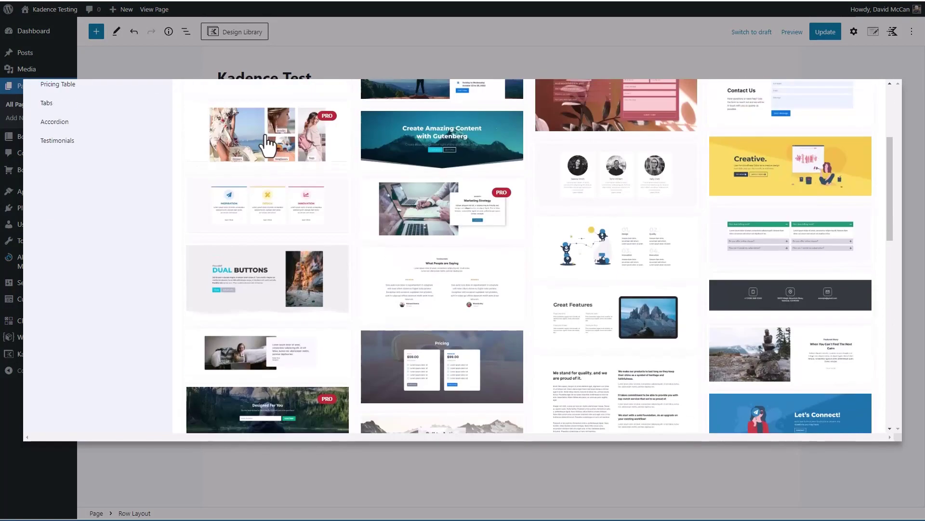
- Look at the Starter Packs tab, then scroll through the Wireframe sections
left_click(428, 97)
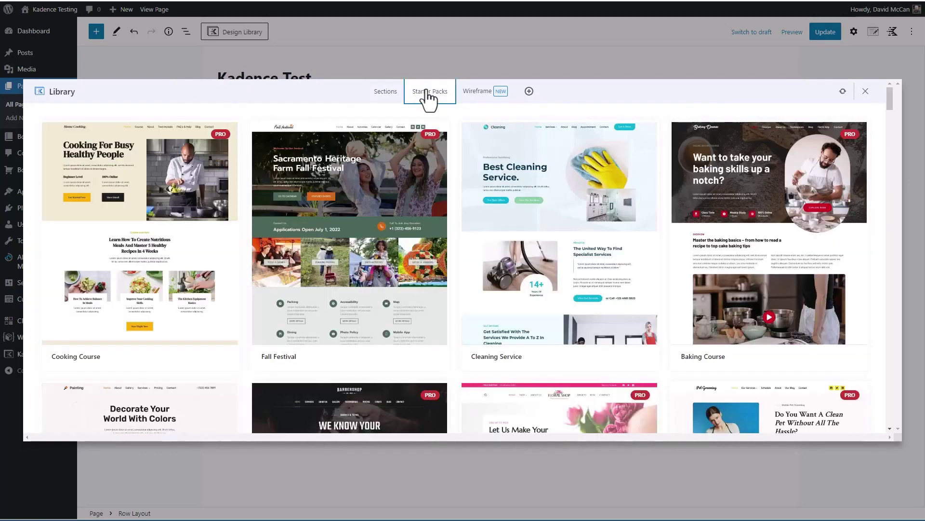
left_click(465, 98)
scroll(470, 193, "down", 10)
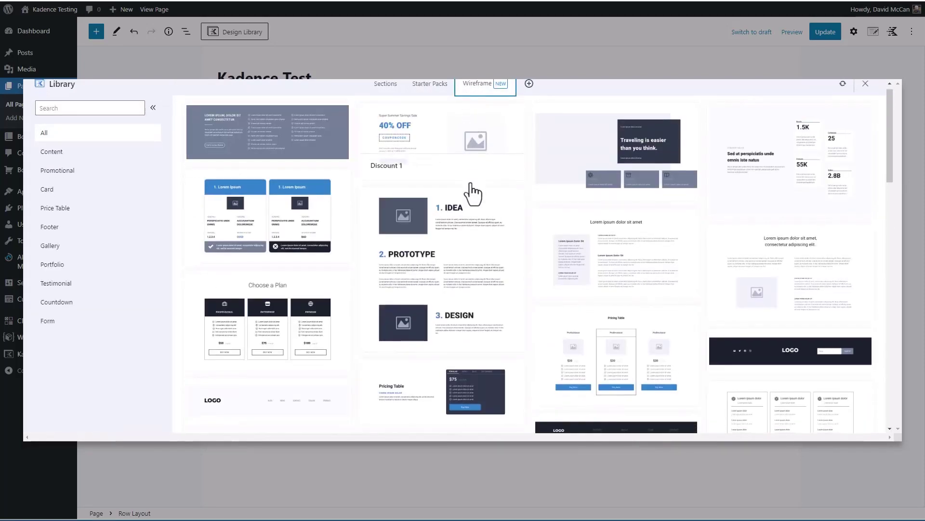
scroll(471, 196, "up", 10)
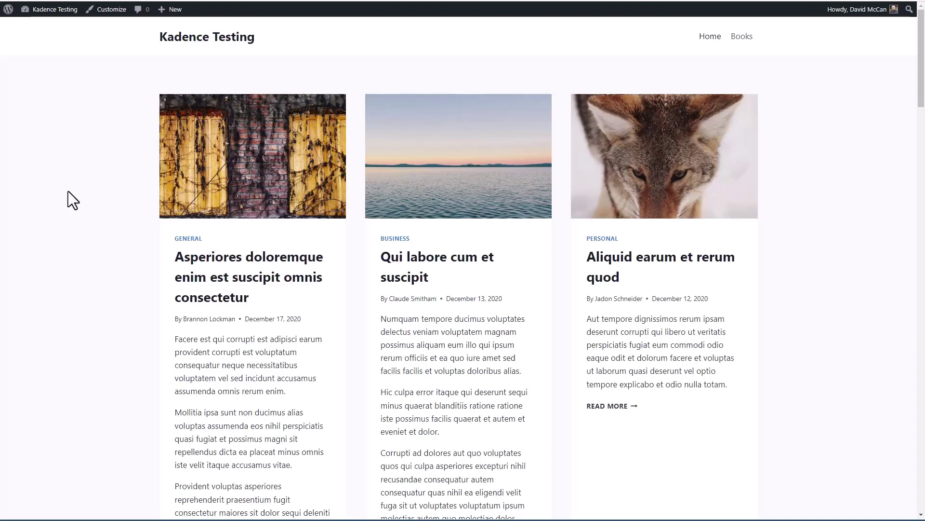
- Open the Customizer's Colors & Fonts > Colors panel for the Kadence theme
left_click(111, 10)
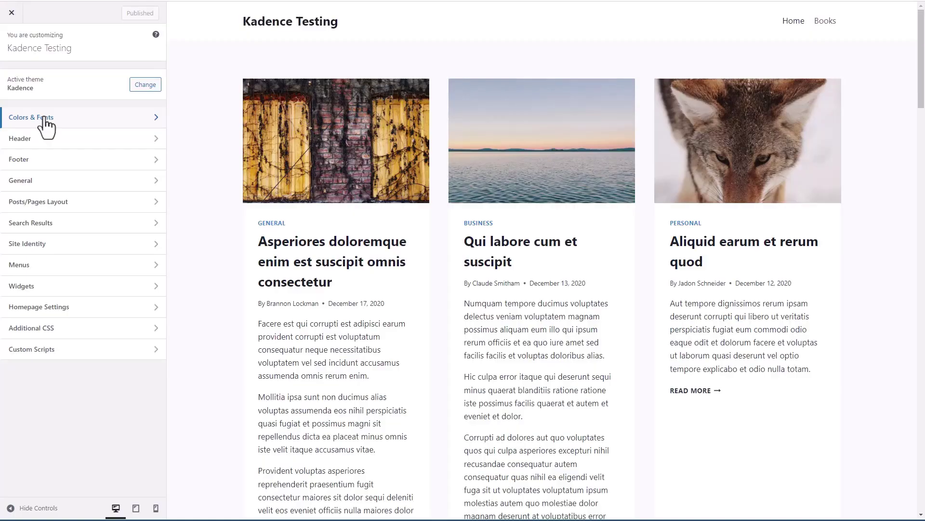
left_click(46, 124)
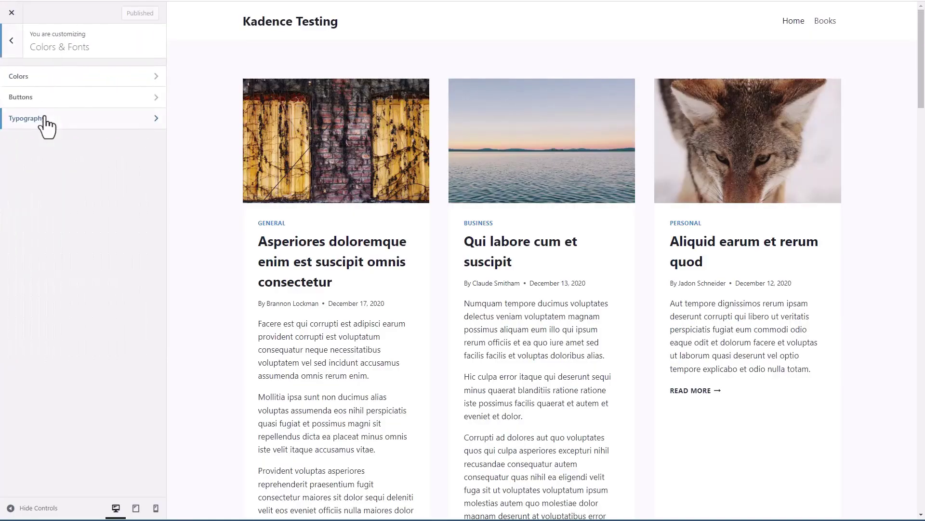
left_click(49, 79)
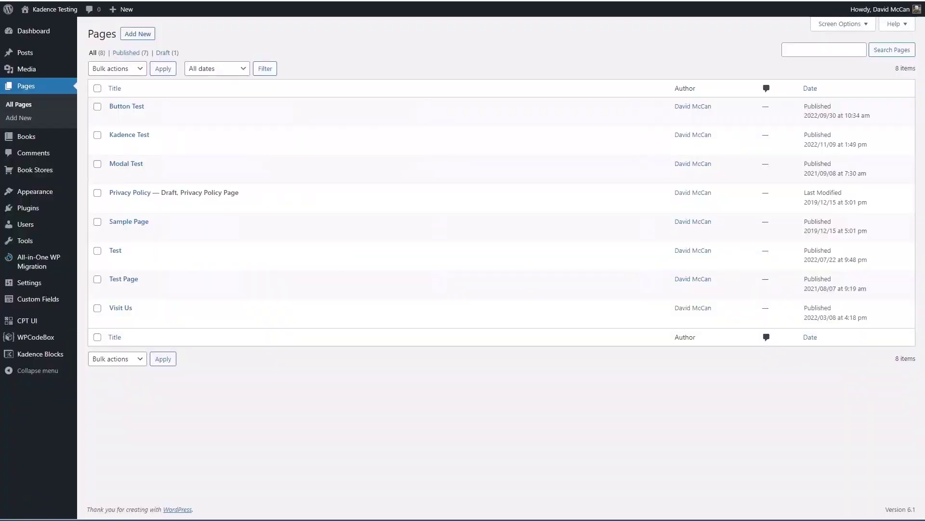
- Open the Kadence Test page and paste placeholder lorem text into a new paragraph
left_click(140, 136)
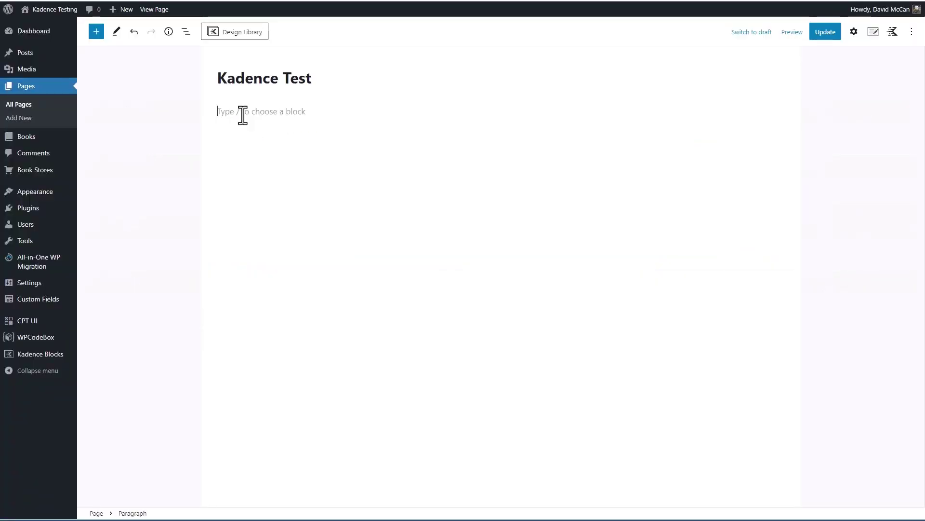
left_click(241, 115)
type("Sunt in ex ullamco laborum officia velit amet aute. Sint labore commodo cillum commodo ex culpa. Dolor eu culpa officia sunt aliquip aute Lorem. Sit qui consequat esse magna culpa incididunt. Velit ullamco id fugiat cillum anim aliqua. Aute labore ex qui reprehenderit ad fugiat ad quis.")
- Select the lorem paragraph and show its Color > Text theme palette in the sidebar
left_click_drag(697, 125, 212, 112)
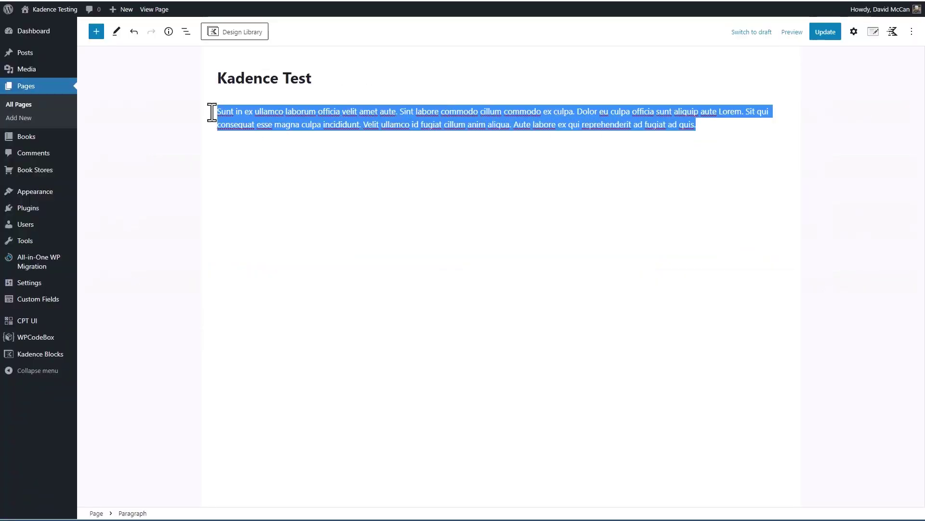
left_click(855, 34)
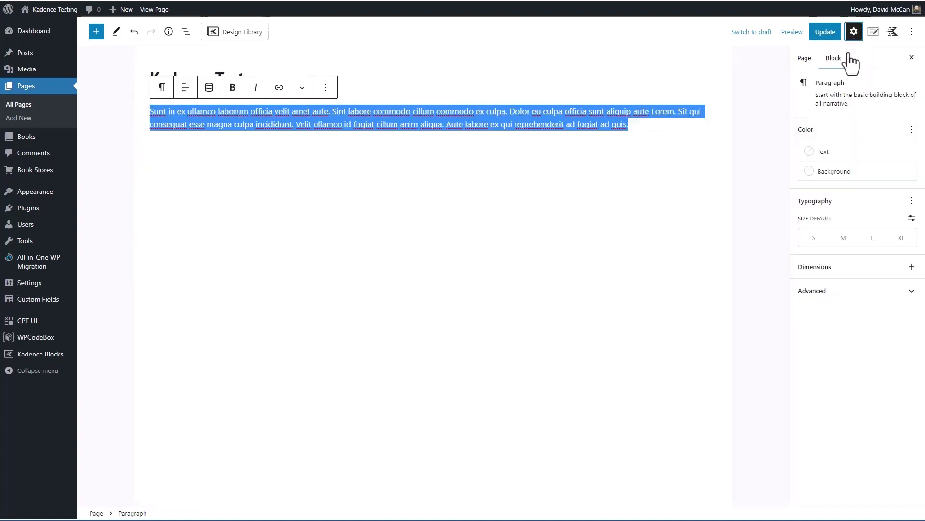
left_click(821, 153)
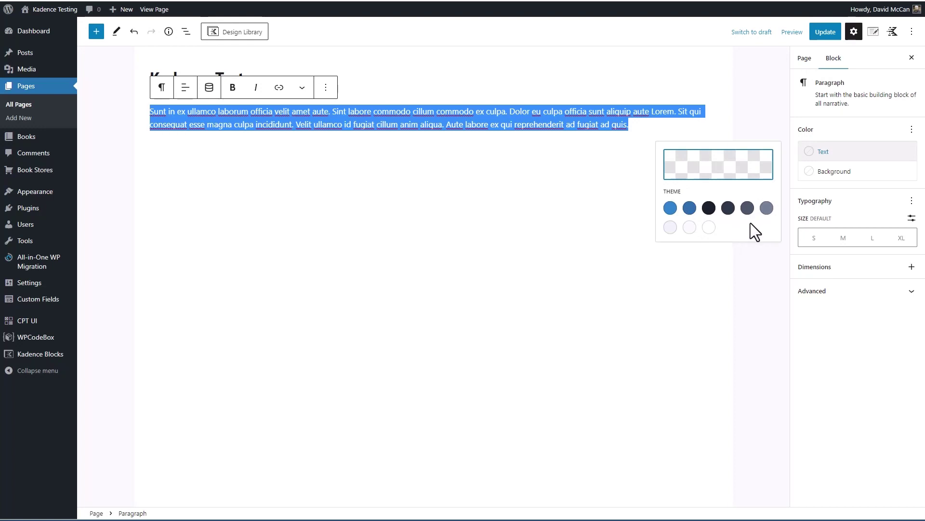
- Update the page, then set palette colours 1 and 2 to red CE4331 and magenta B02B56 and publish
left_click(705, 75)
left_click(819, 32)
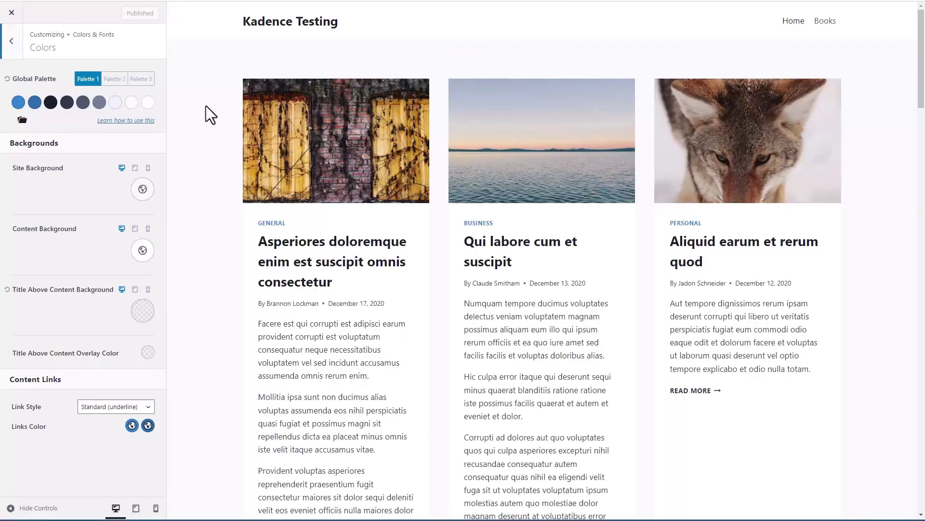
left_click(18, 102)
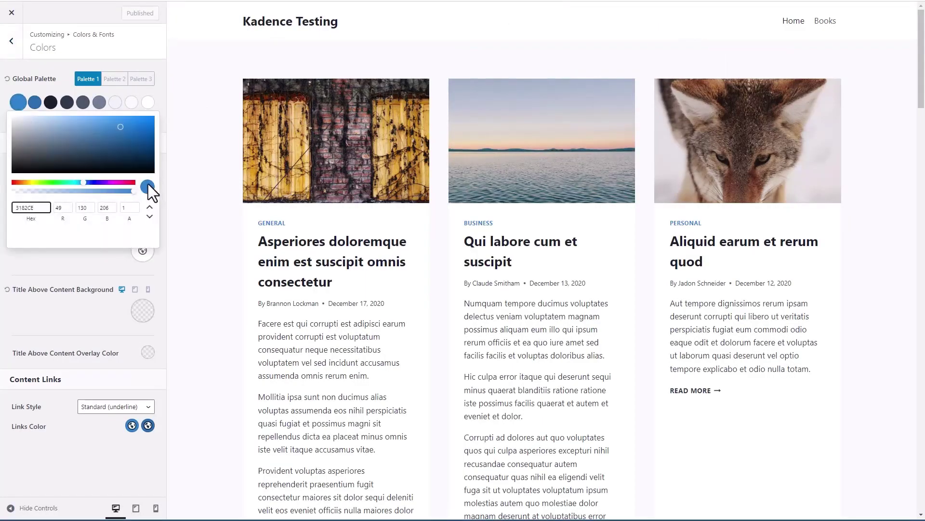
left_click(14, 182)
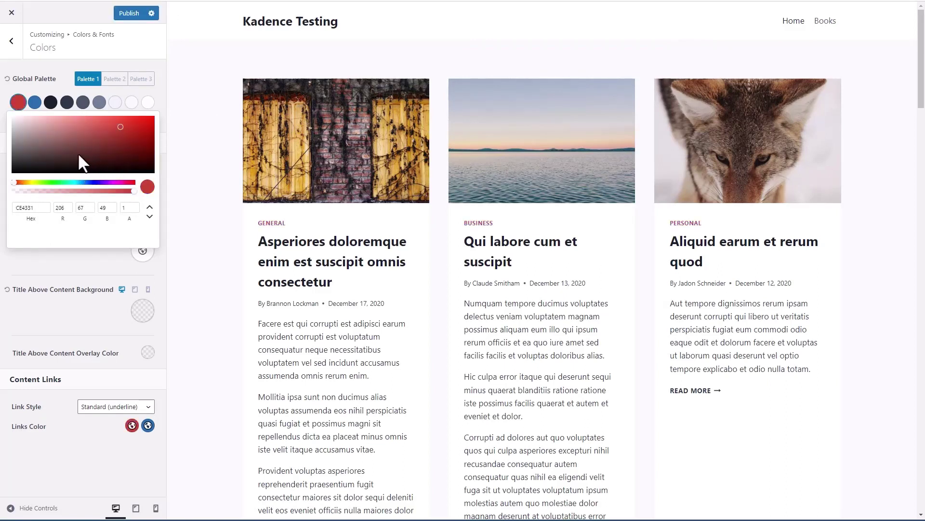
left_click(39, 106)
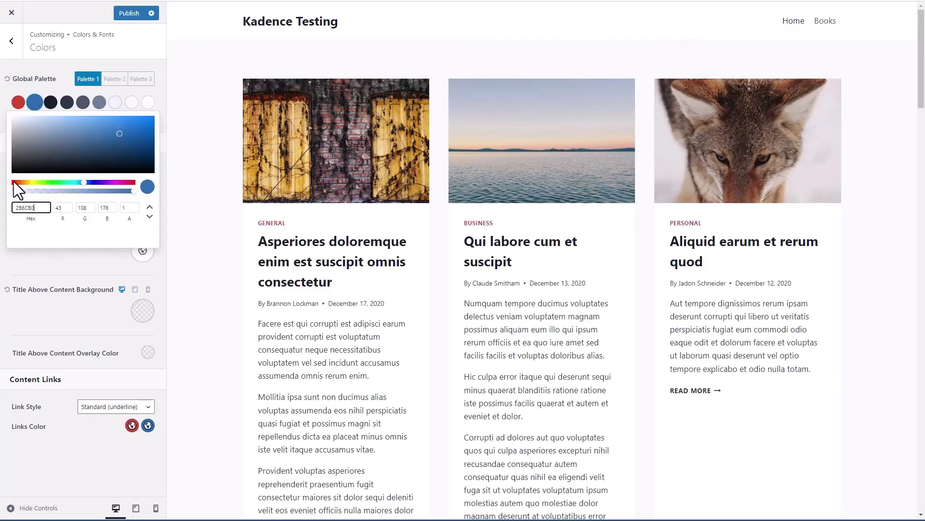
left_click(129, 182)
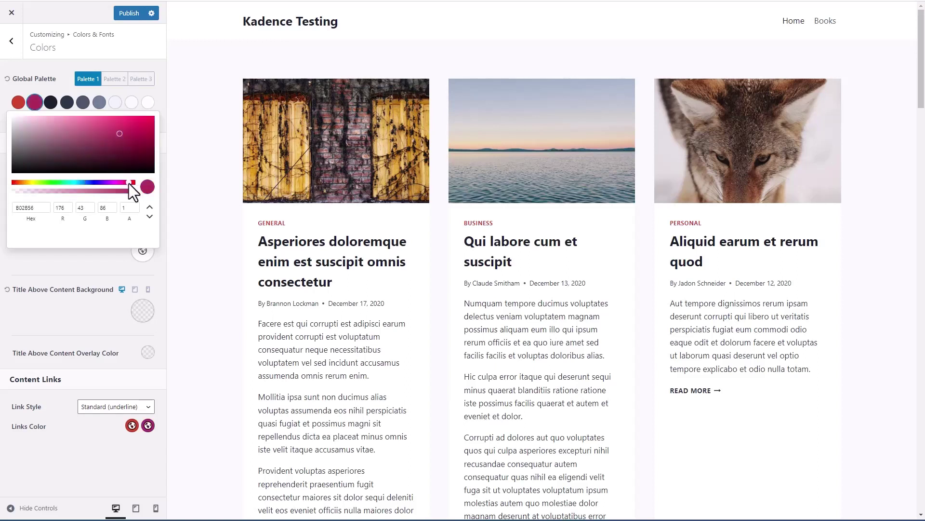
left_click(67, 68)
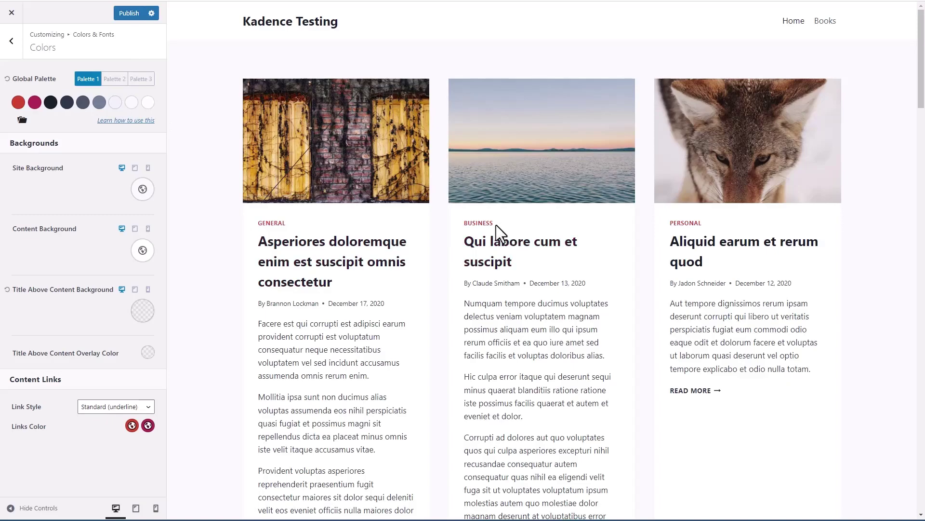
key("ctrl+s")
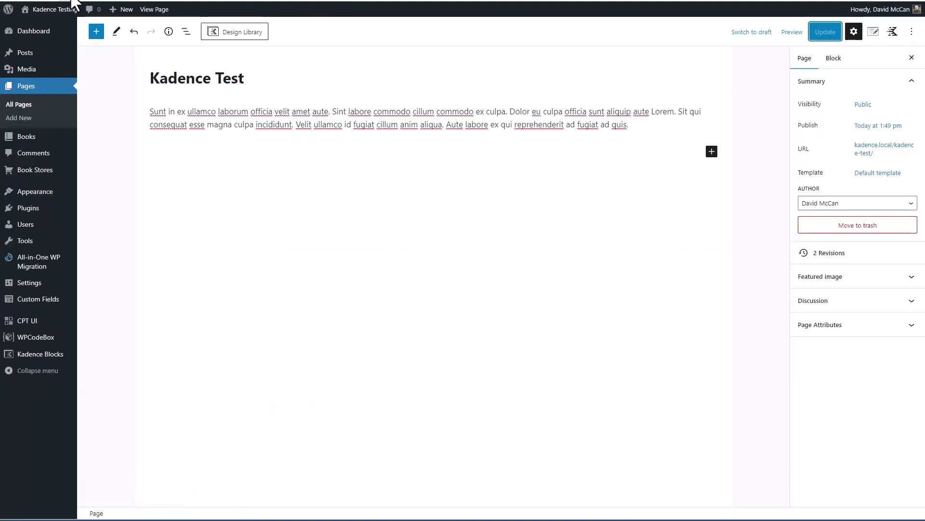
- Check the paragraph's text colours show the new red and magenta palette, then delete all its lorem text
left_click_drag(150, 110, 657, 140)
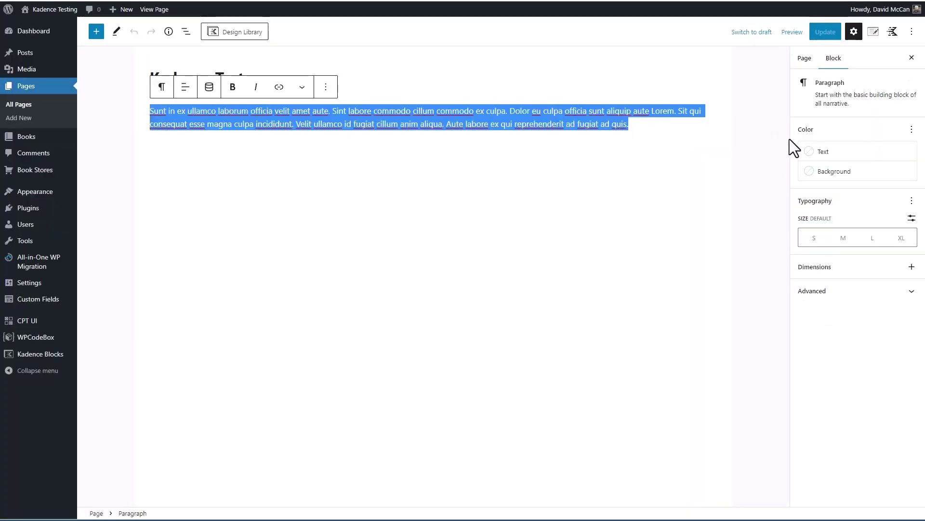
left_click(814, 151)
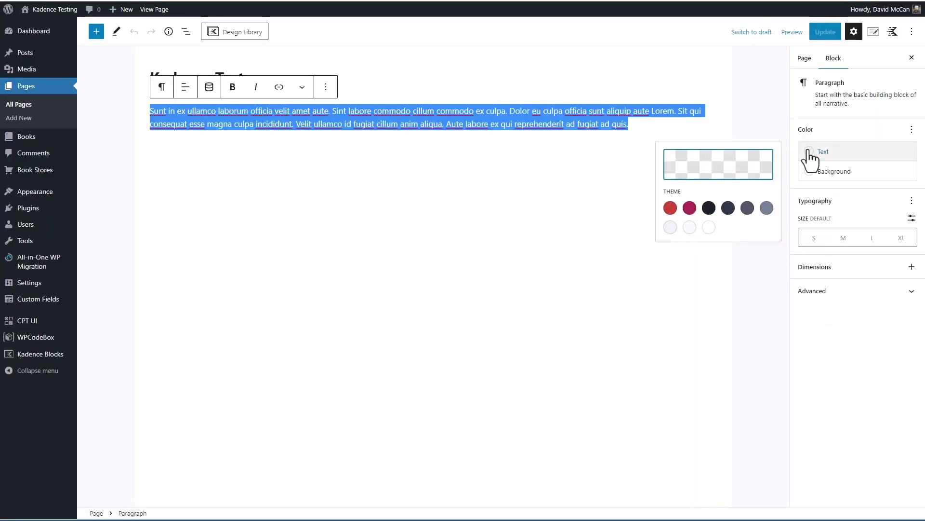
left_click(570, 184)
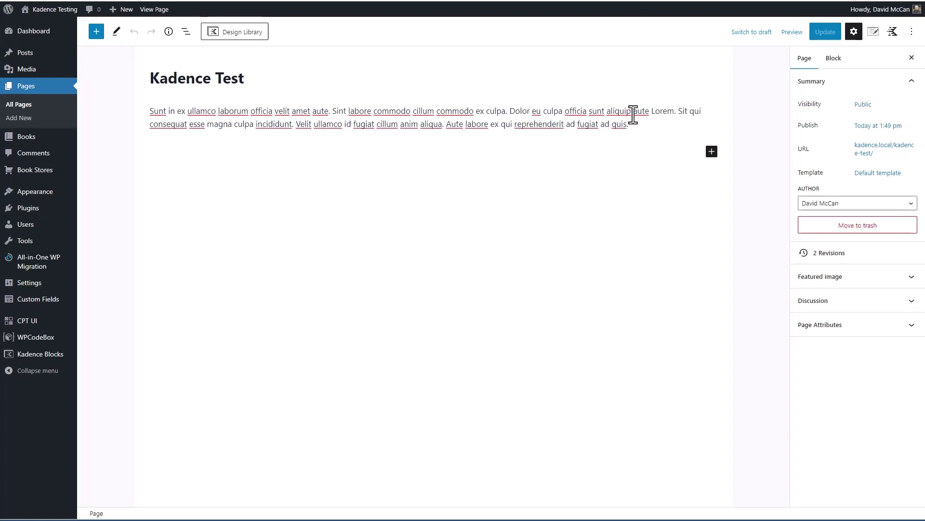
left_click_drag(633, 128, 104, 113)
key("BackSpace")
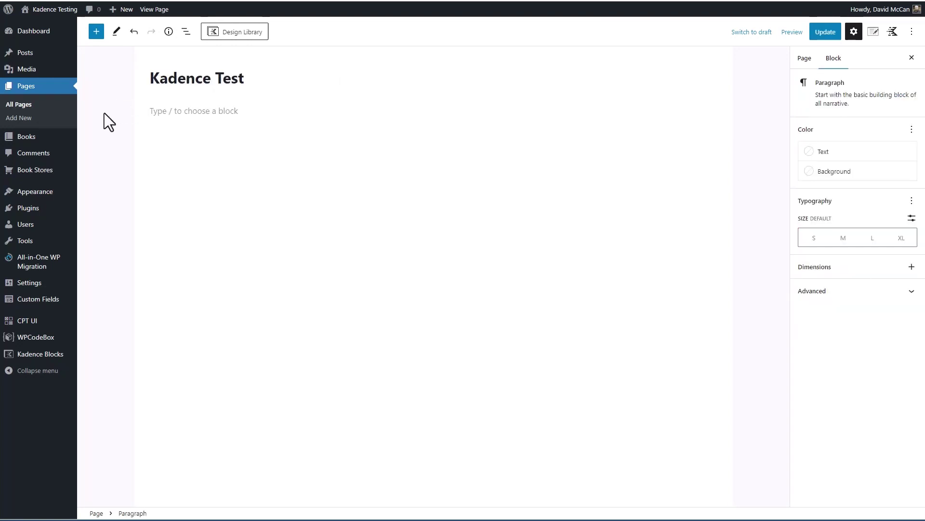
- Insert the Cooking Course starter pack's Home layout from the Kadence Design Library
left_click(235, 32)
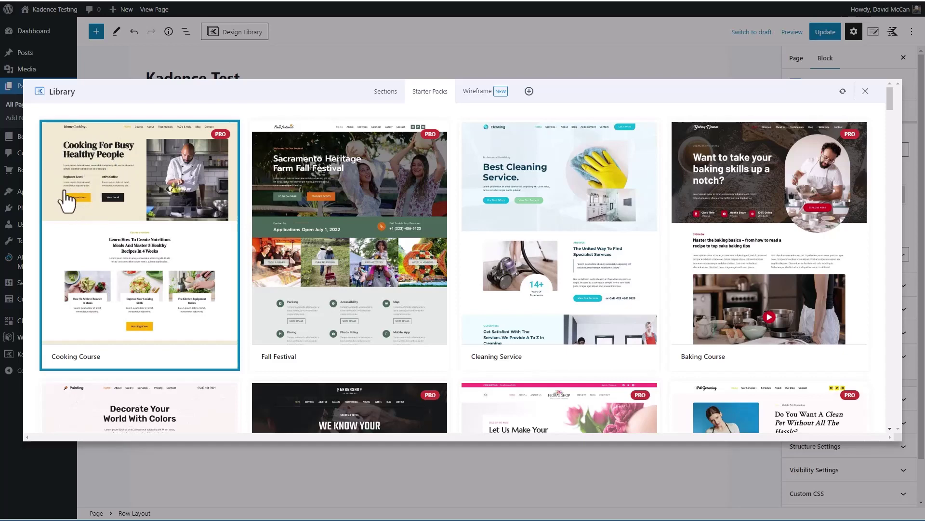
left_click(161, 190)
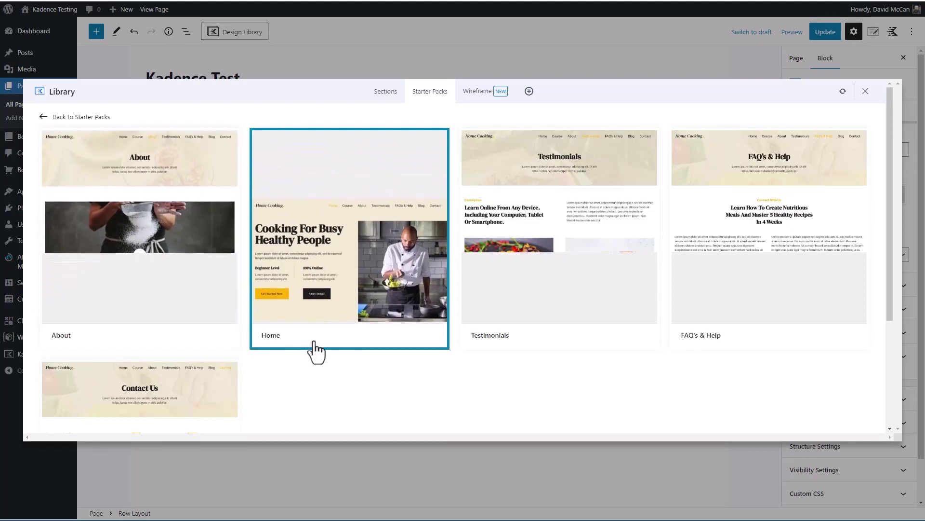
left_click(364, 282)
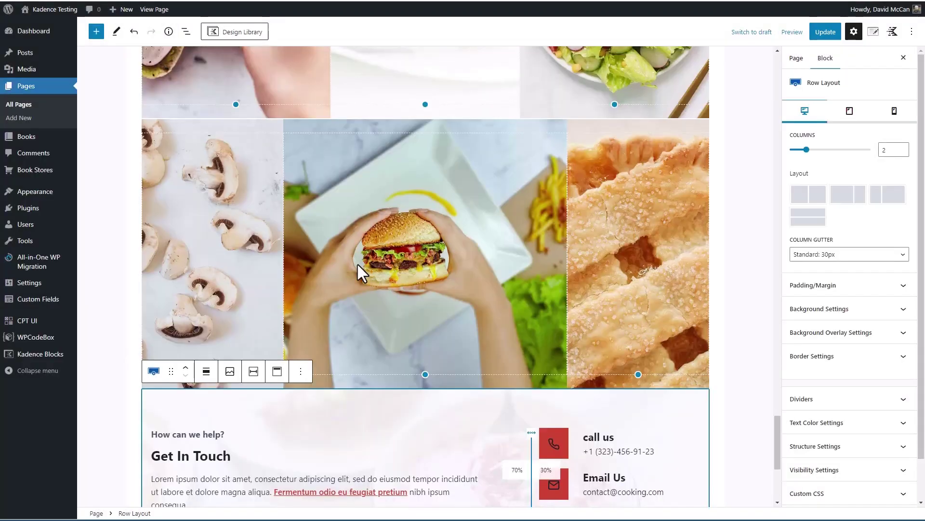
scroll(358, 263, "up", 10)
scroll(361, 262, "up", 10)
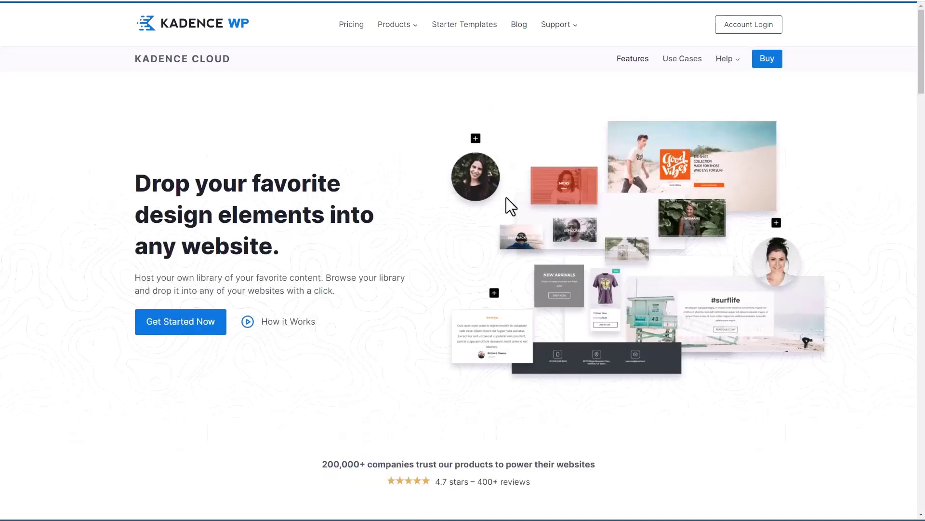
- Scroll the Kadence Cloud announcement post down to Step 5 and Step 6 on access keys and connecting libraries
left_click_drag(921, 52, 724, 308)
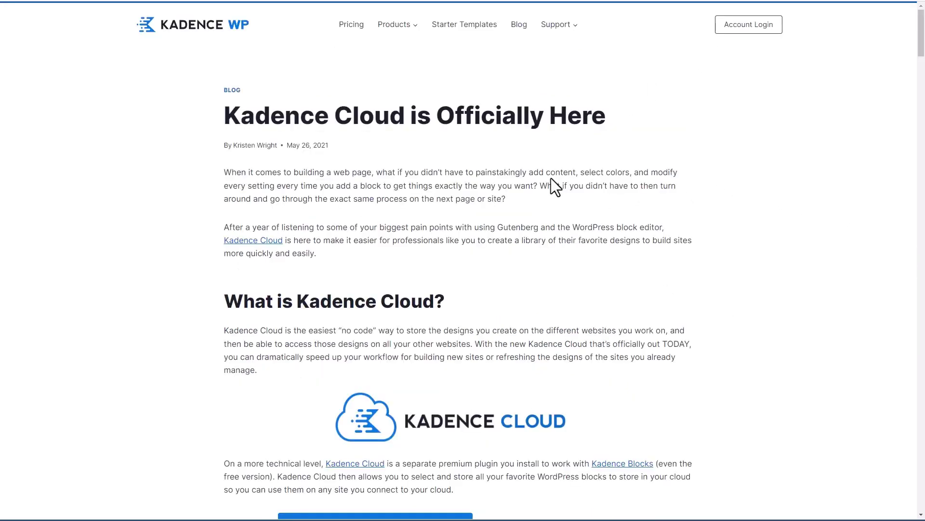
scroll(551, 178, "down", 5)
scroll(551, 178, "down", 20)
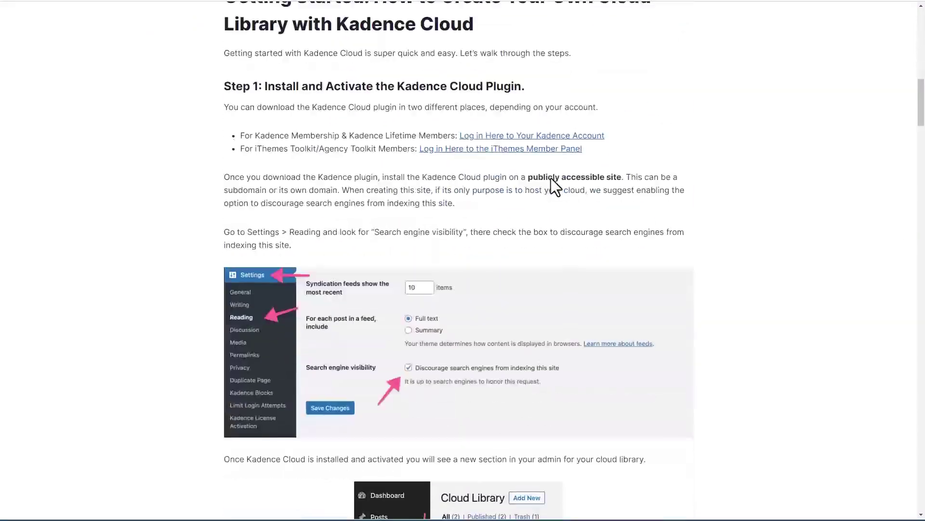
scroll(550, 179, "down", 10)
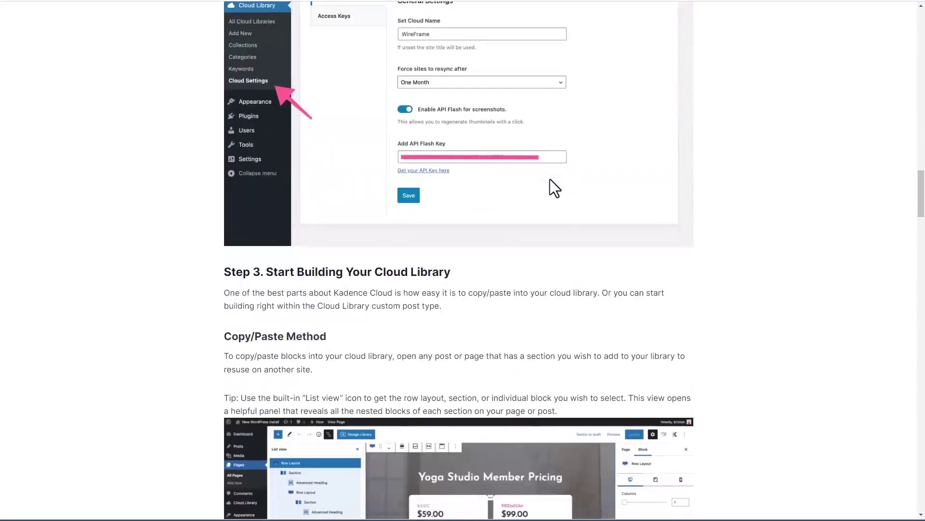
scroll(550, 178, "down", 4)
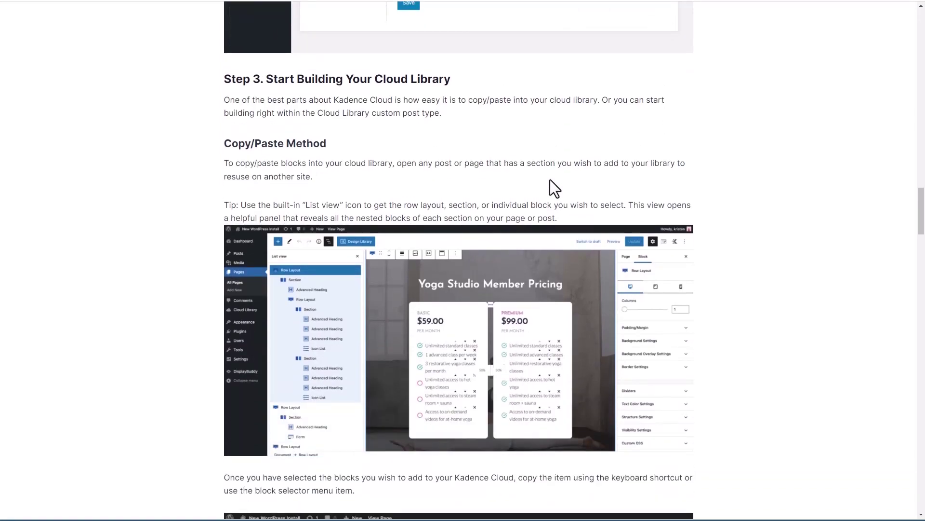
scroll(551, 180, "down", 18)
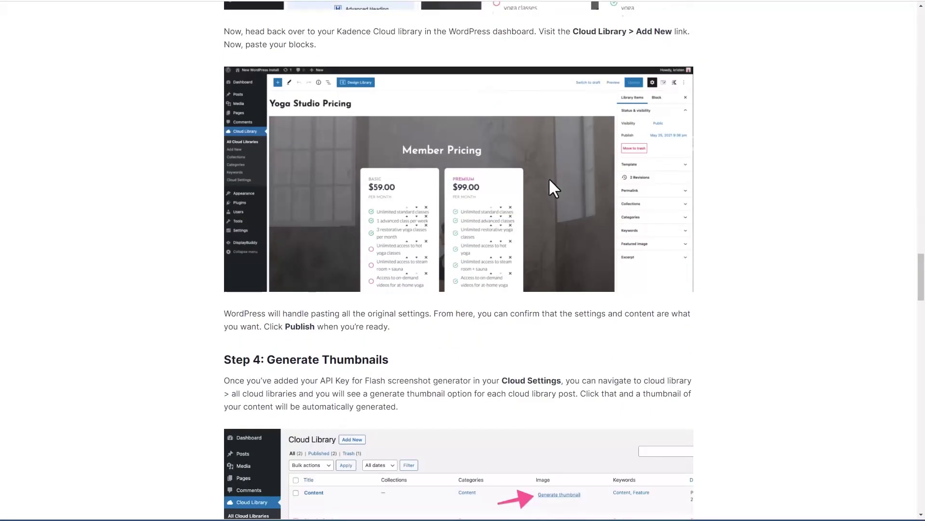
scroll(550, 180, "down", 14)
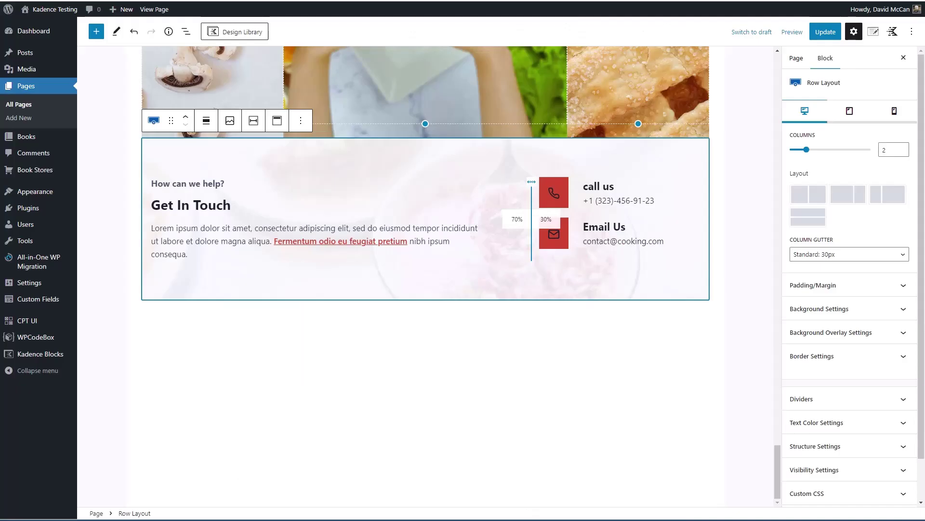
- Bring up the Kadence design library, view its cloud-connection form, then switch to Sections
scroll(768, 346, "up", 7)
scroll(768, 346, "up", 10)
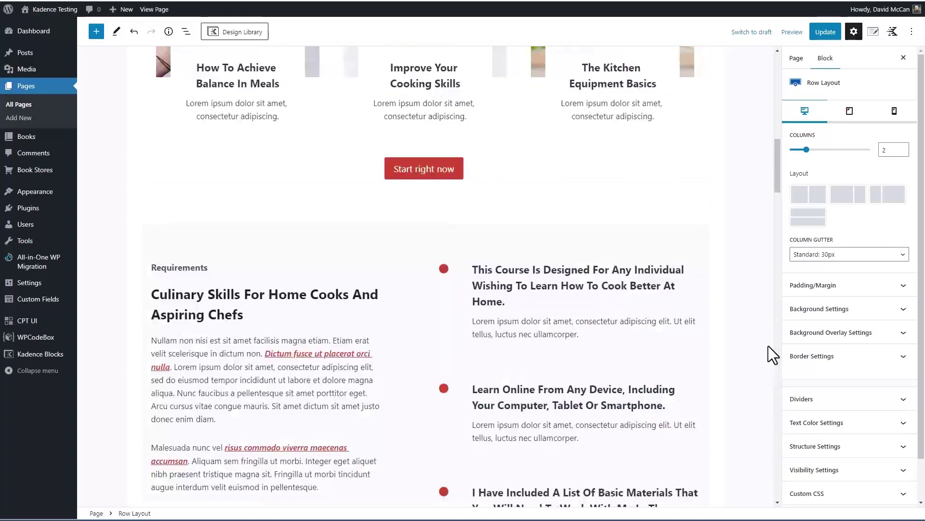
left_click(253, 34)
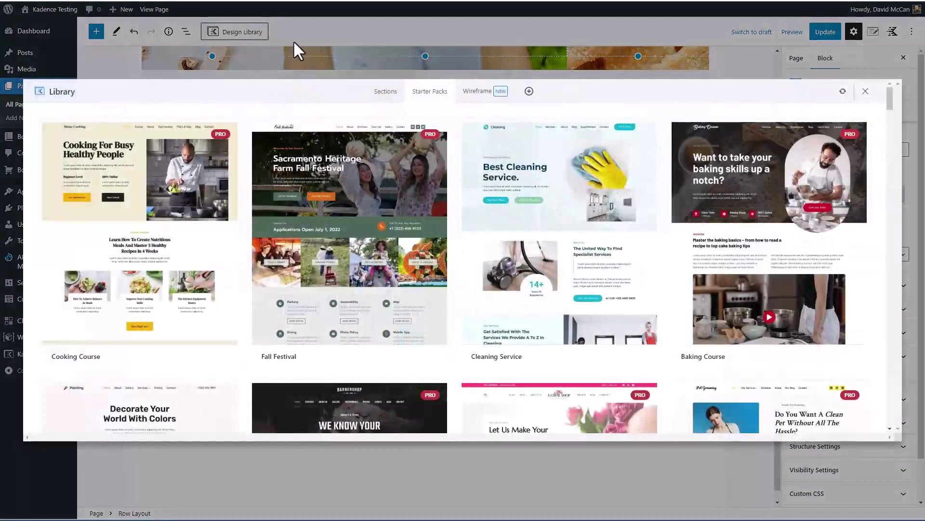
left_click(529, 92)
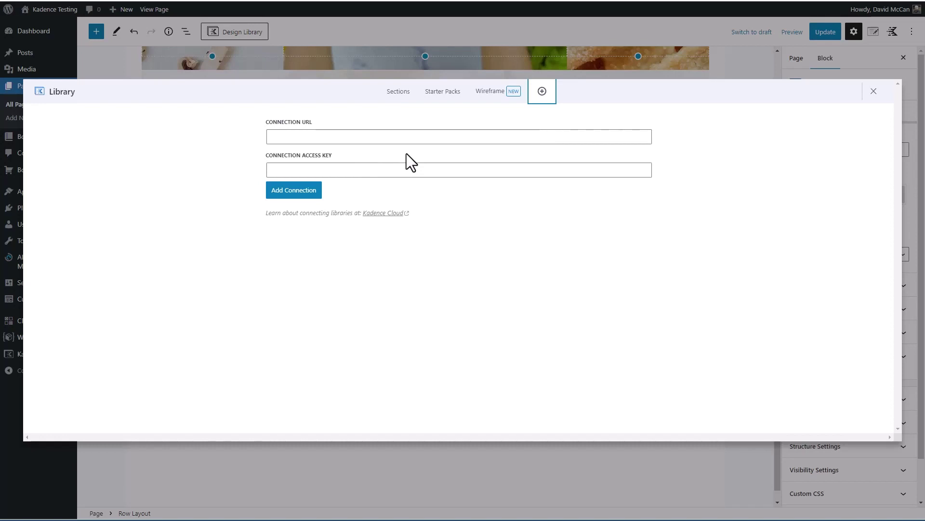
left_click(404, 95)
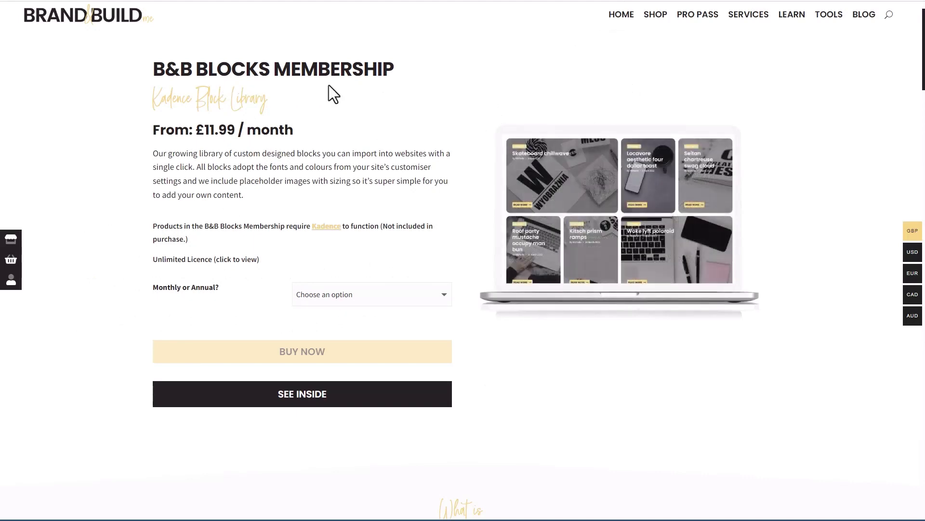
- Choose SEE INSIDE on the B&B Blocks Membership page and browse its 87 block cards
left_click(303, 396)
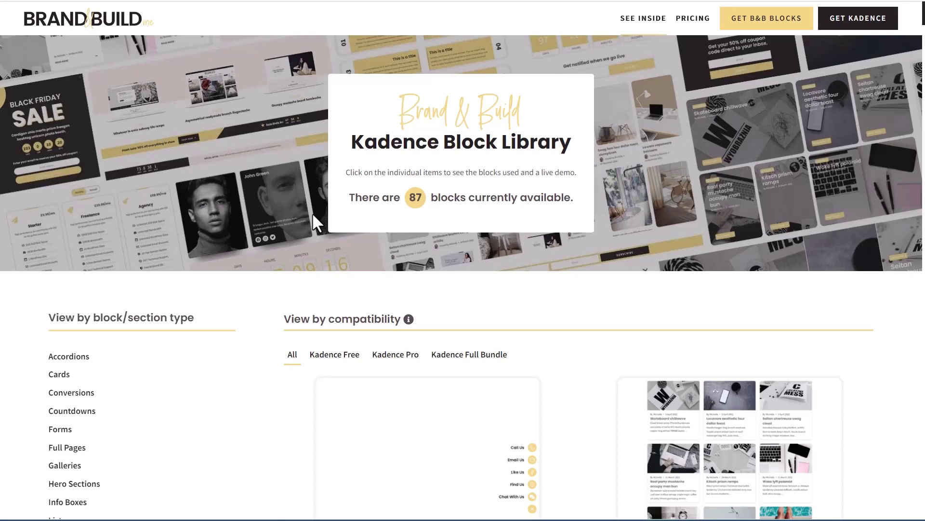
scroll(311, 214, "down", 5)
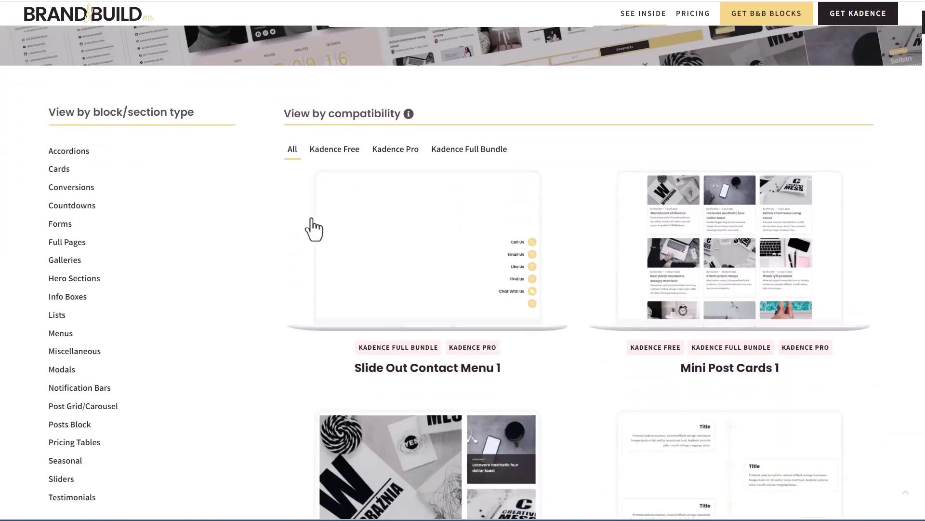
scroll(312, 231, "down", 9)
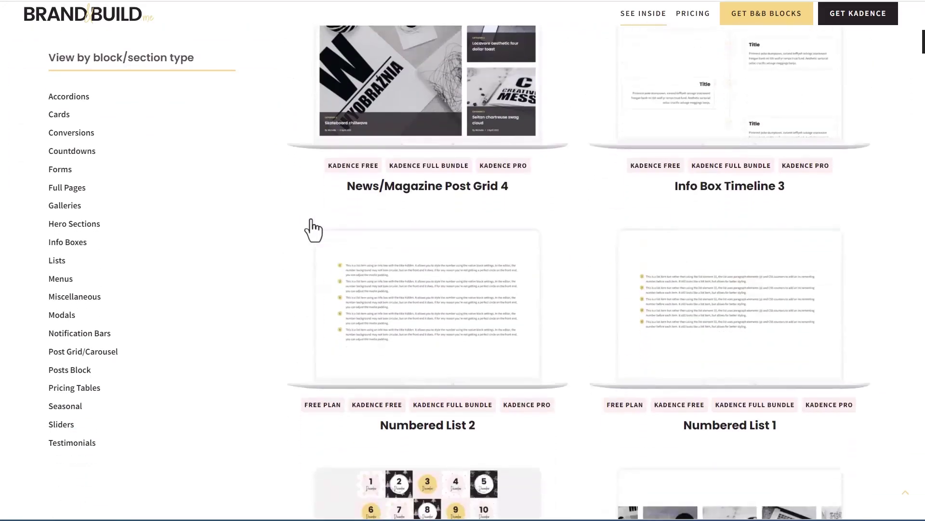
scroll(312, 231, "down", 10)
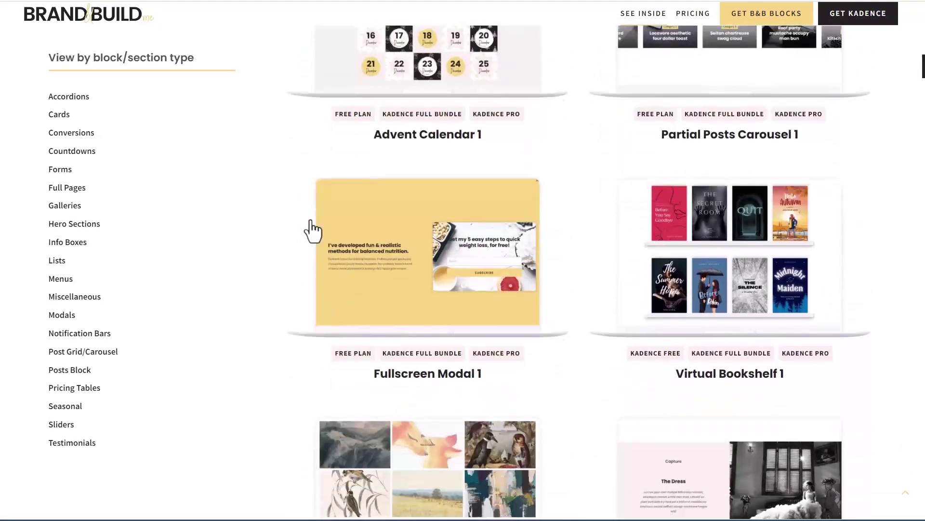
scroll(311, 221, "down", 7)
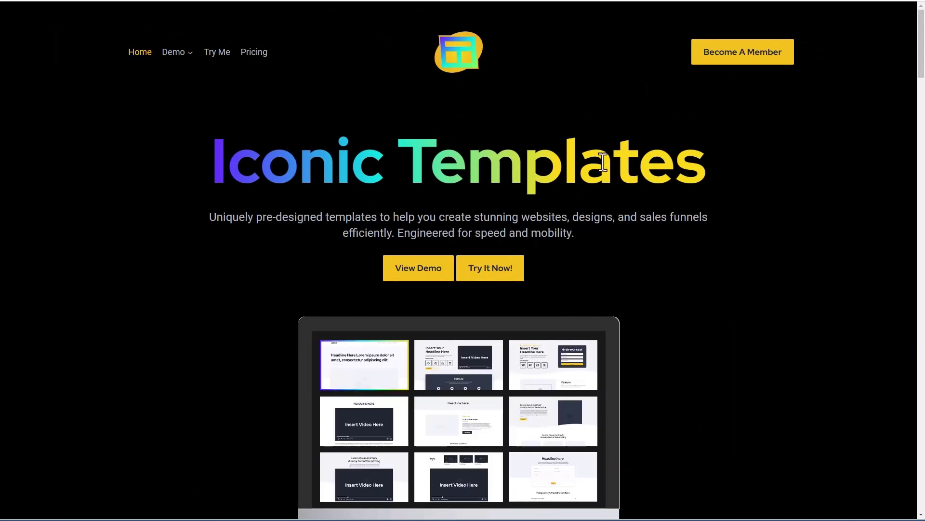
- Go to the See Our Demo page, preview the Book Authors template, then return
left_click(429, 268)
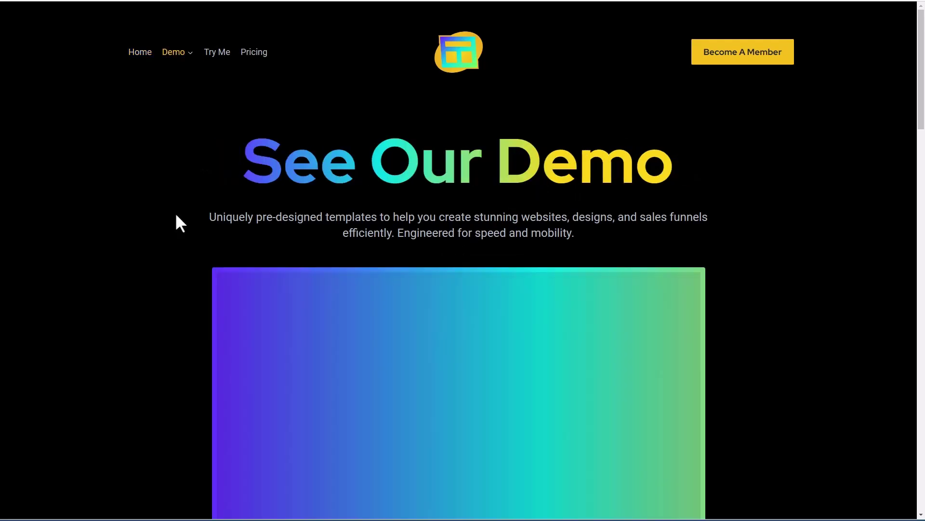
scroll(175, 212, "down", 4)
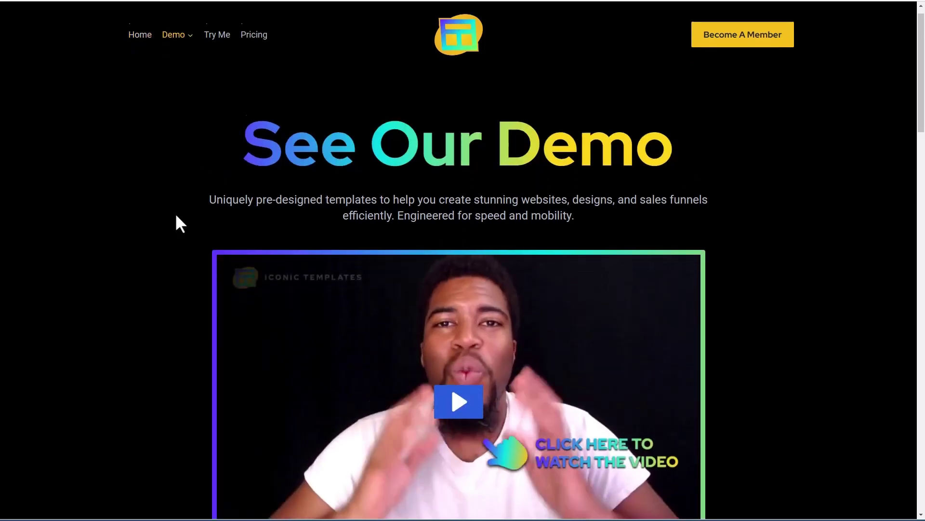
scroll(175, 212, "down", 8)
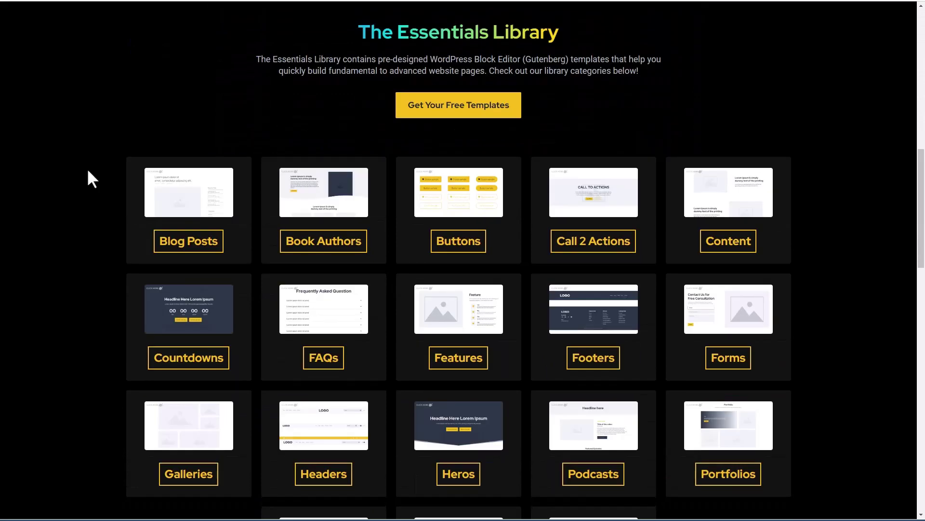
left_click(312, 239)
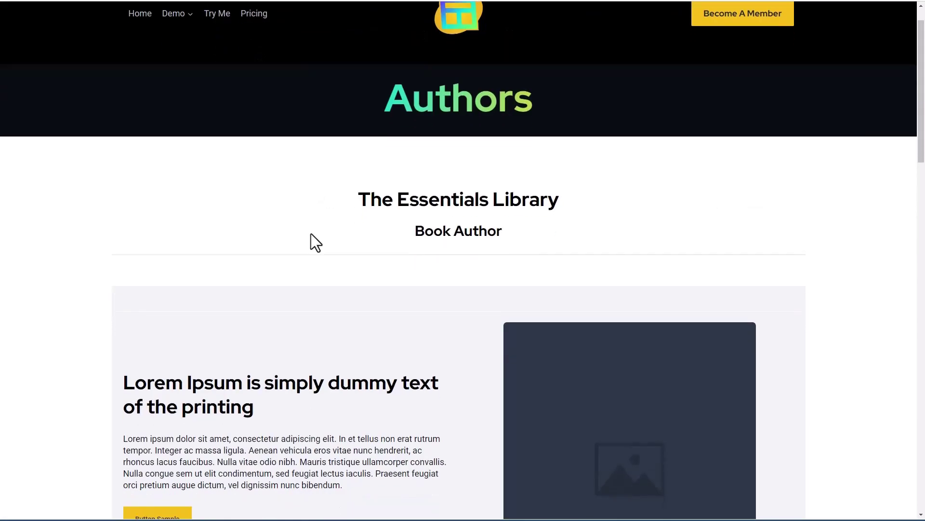
scroll(310, 236, "down", 8)
scroll(308, 235, "down", 12)
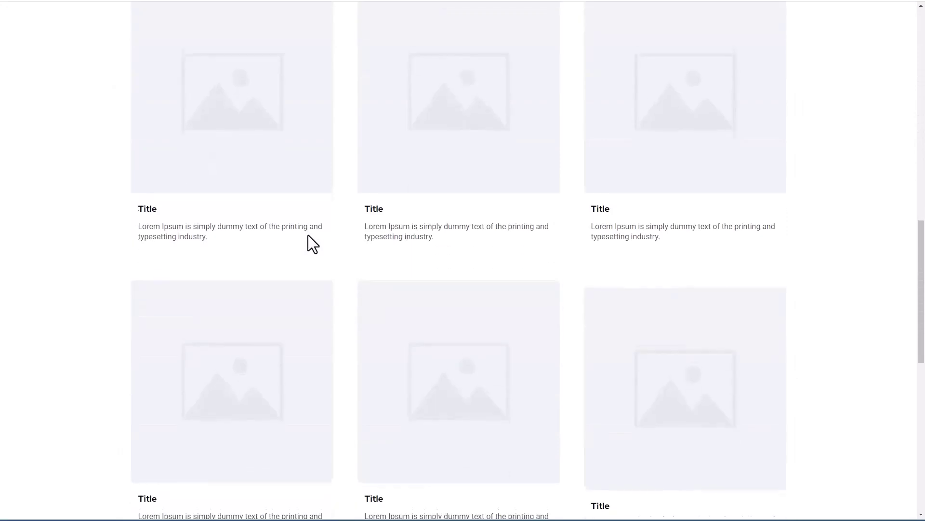
key("alt+Left")
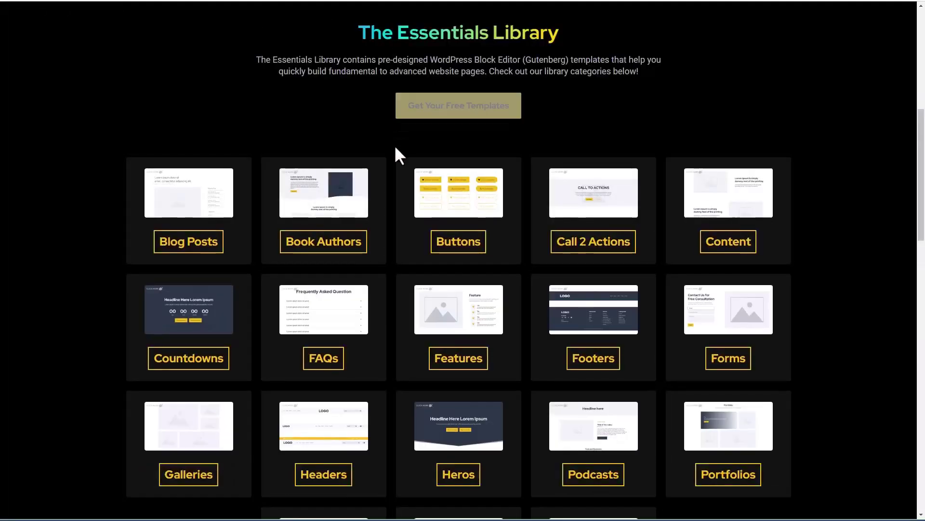
- Scroll to The Funnels Library and view the Lead Captures template designs
scroll(388, 176, "down", 11)
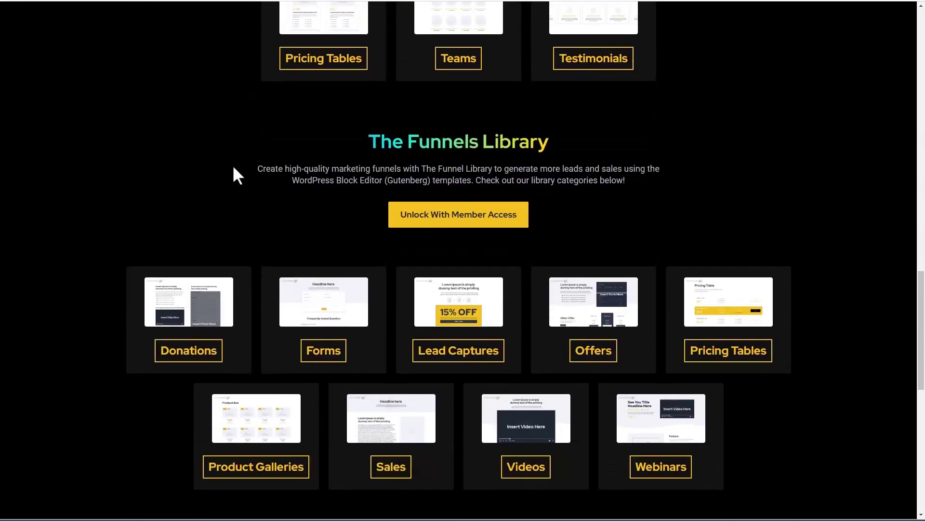
scroll(233, 173, "down", 2)
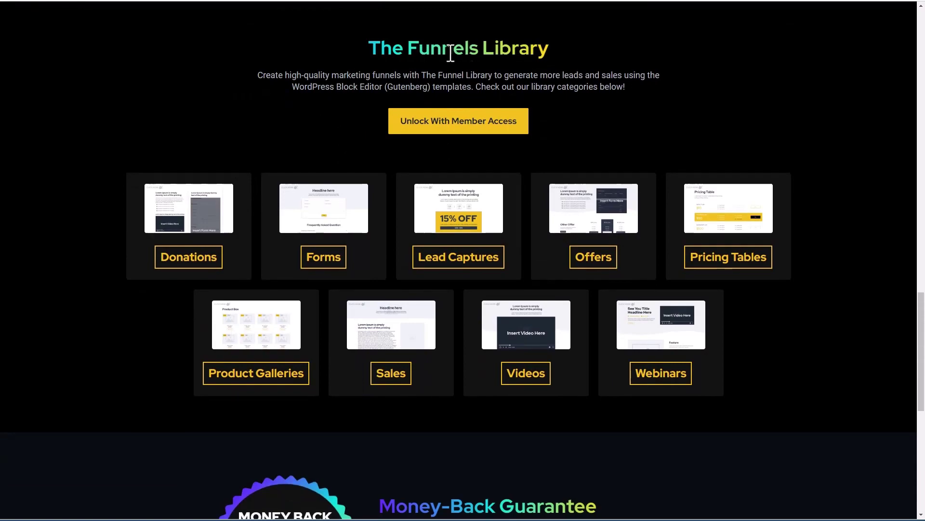
left_click(464, 226)
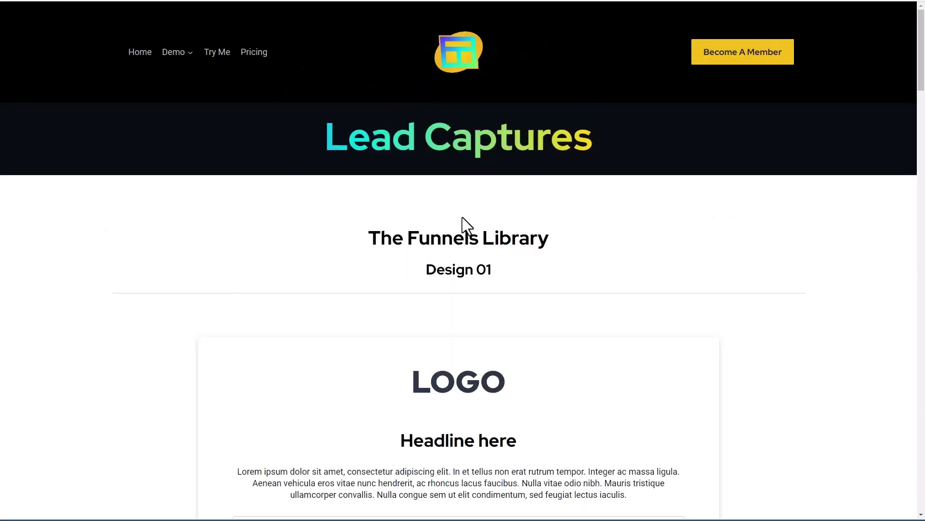
scroll(462, 227, "down", 11)
scroll(461, 219, "down", 15)
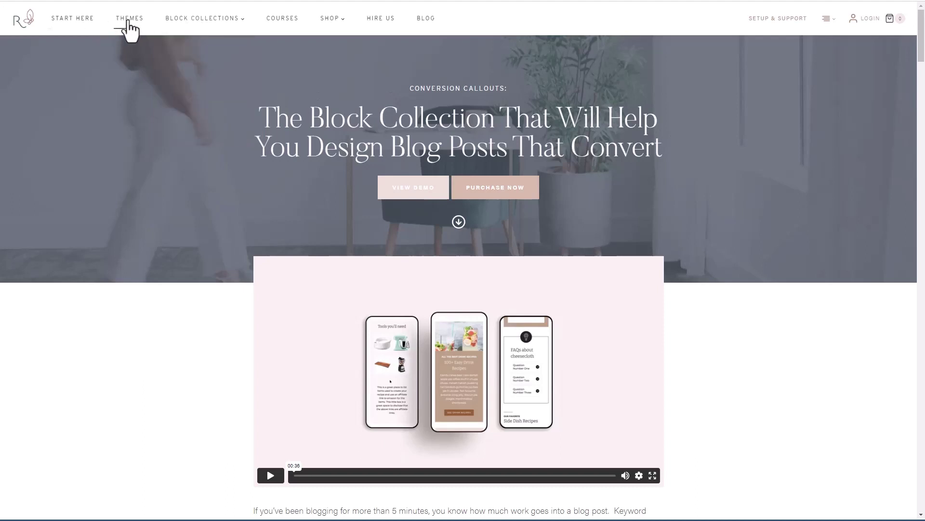
- Choose Funnel Bundles from the Block Collections menu and scroll through its bundle products
mouse_move(206, 24)
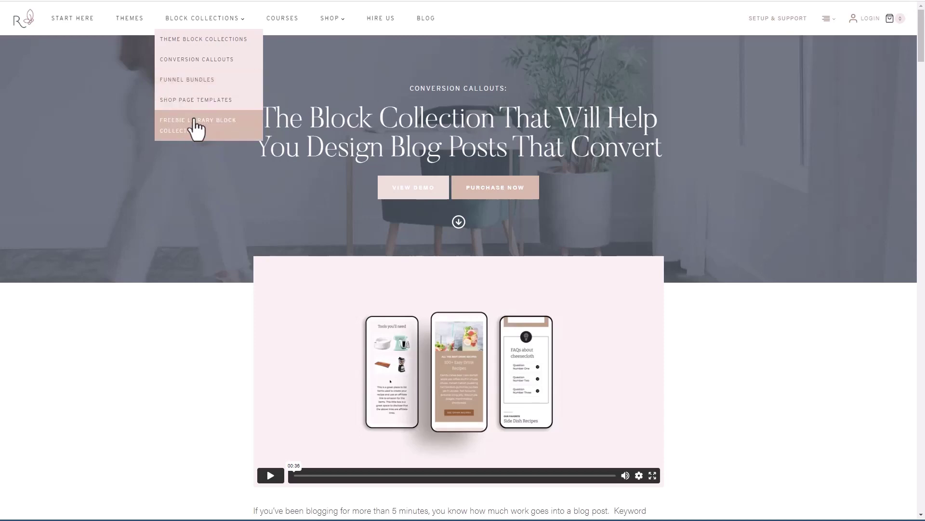
left_click(196, 79)
scroll(195, 75, "down", 9)
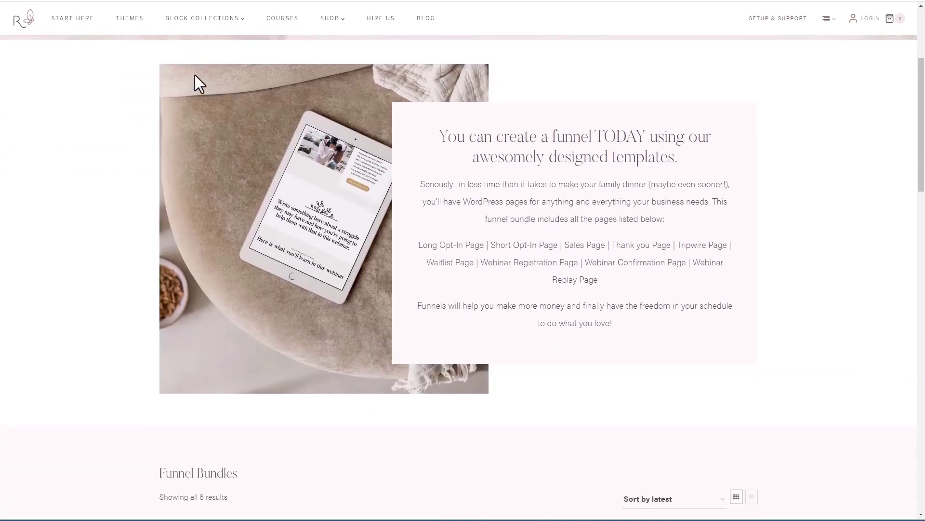
scroll(194, 76, "down", 9)
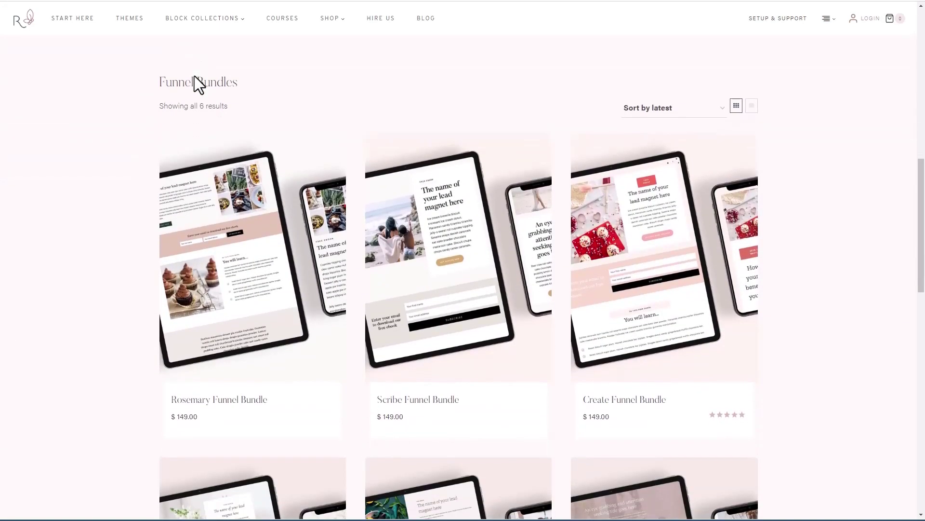
scroll(195, 88, "down", 6)
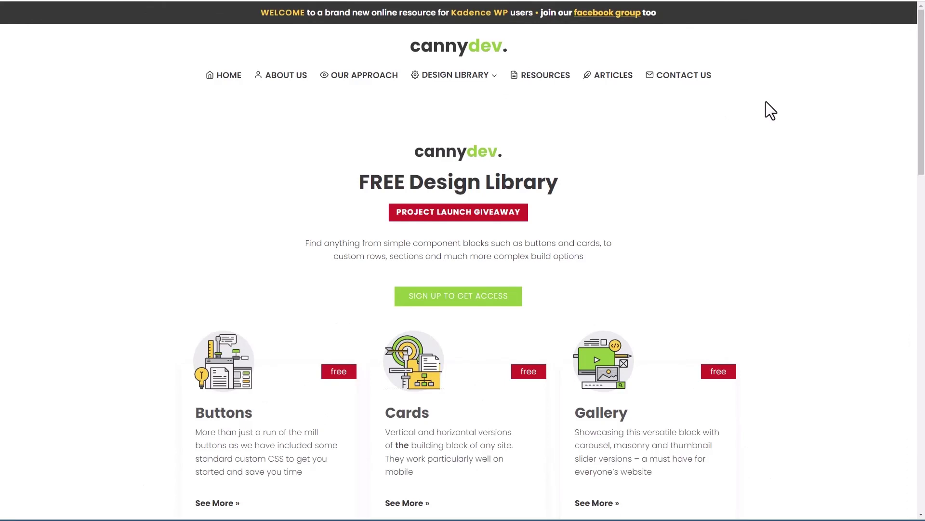
- Choose Custom Layouts from the Design Library menu and scroll down its layout cards
mouse_move(455, 76)
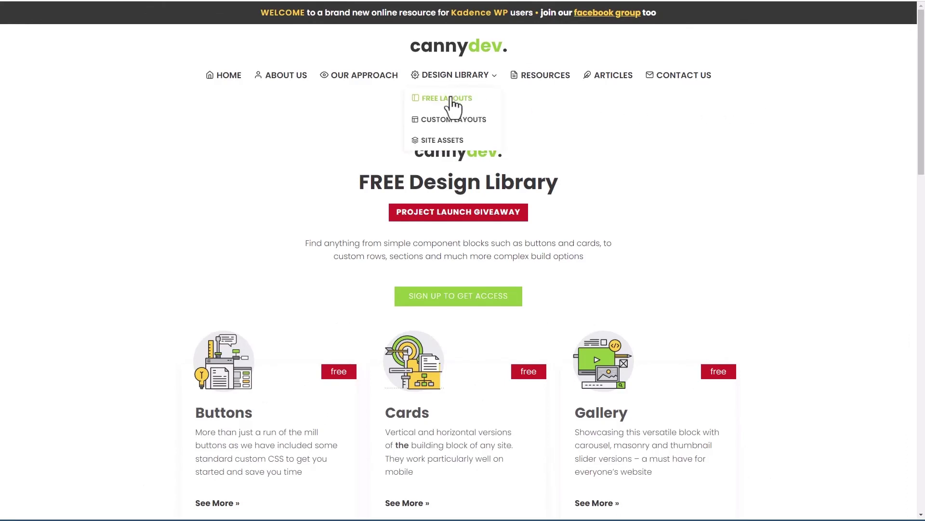
left_click(453, 117)
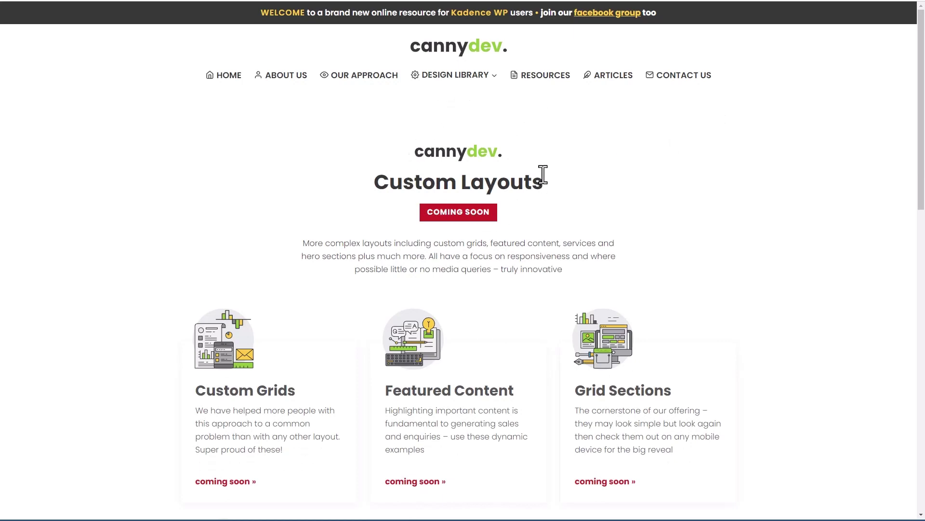
scroll(543, 174, "down", 5)
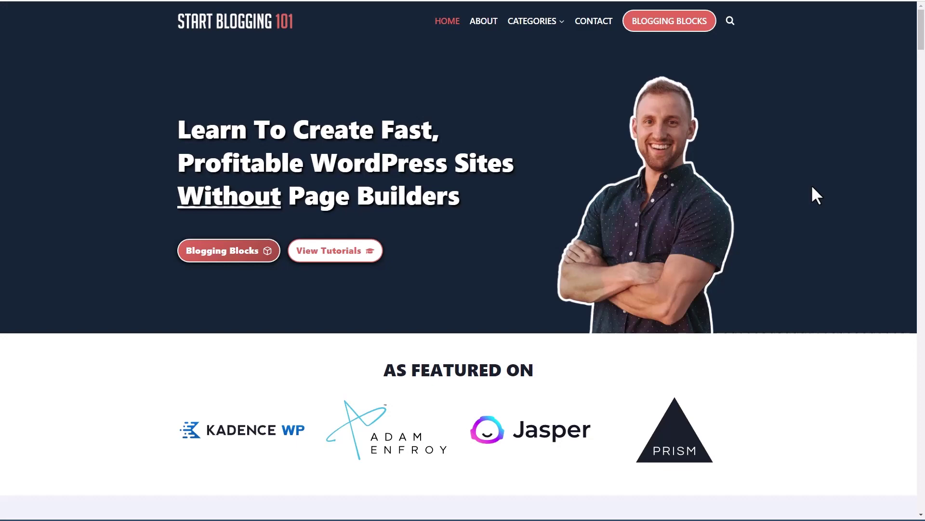
- Go to the Start Blogging Blocks landing page, scroll through it, and jump to the pro version pricing
left_click(657, 26)
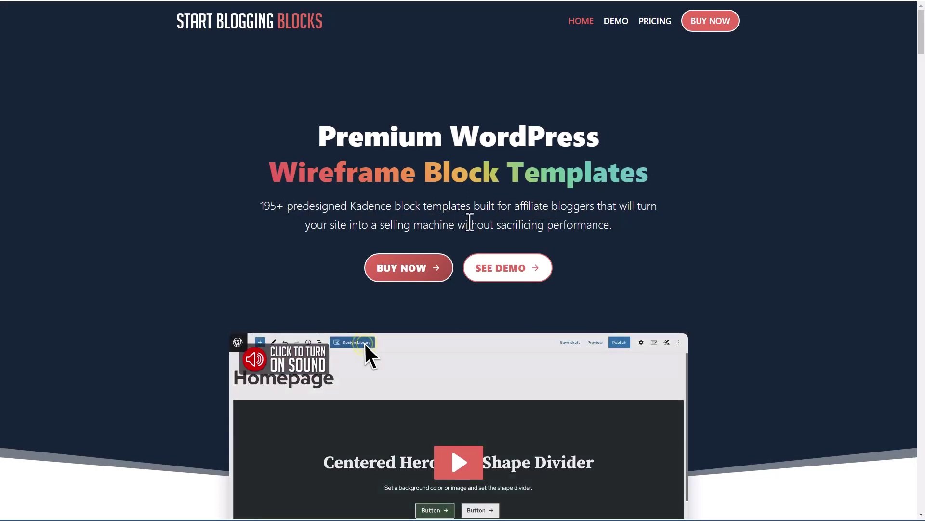
scroll(585, 228, "down", 10)
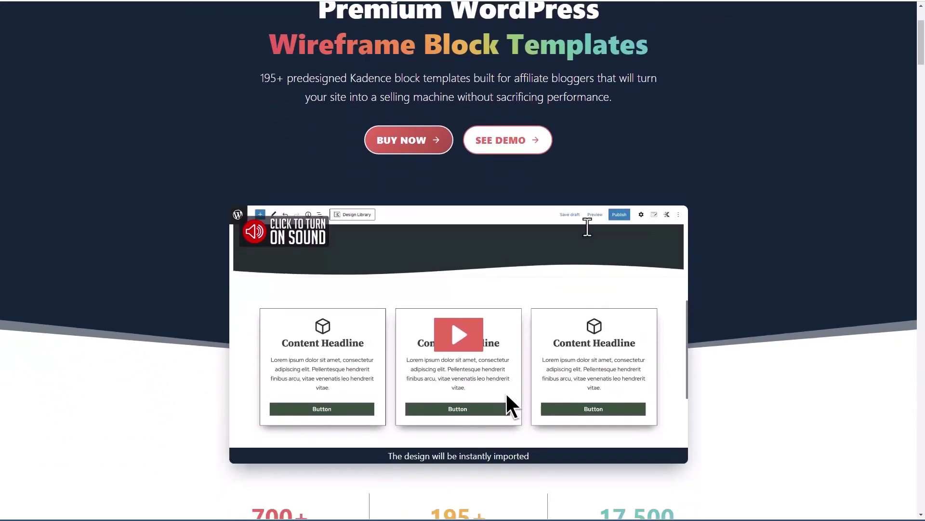
scroll(584, 226, "down", 4)
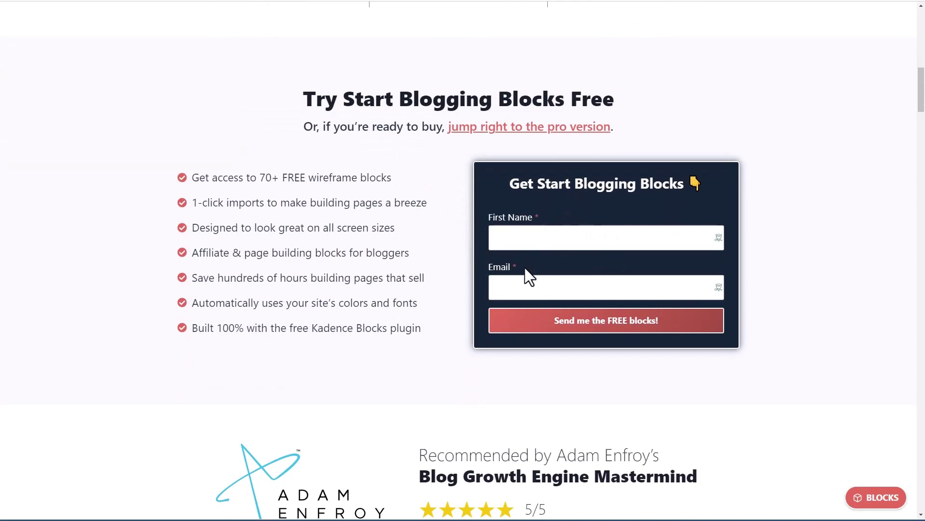
scroll(592, 238, "down", 3)
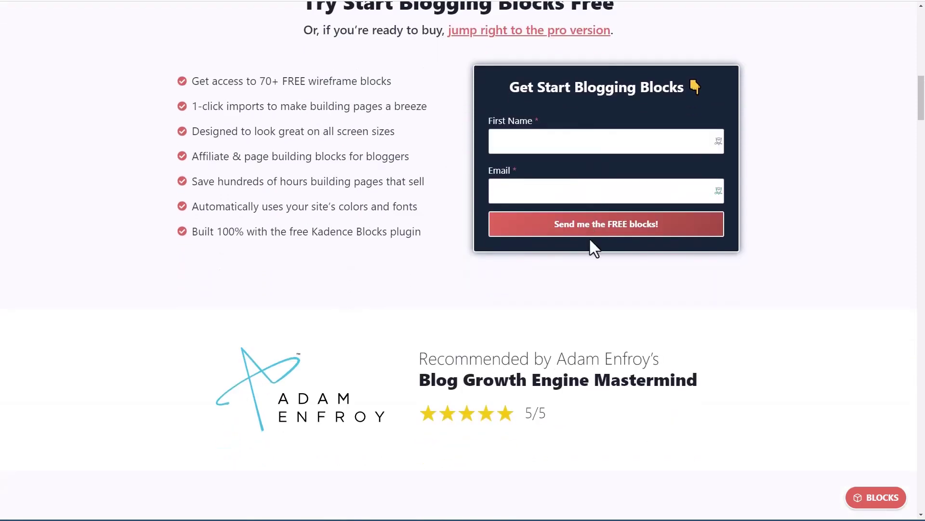
scroll(586, 239, "up", 6)
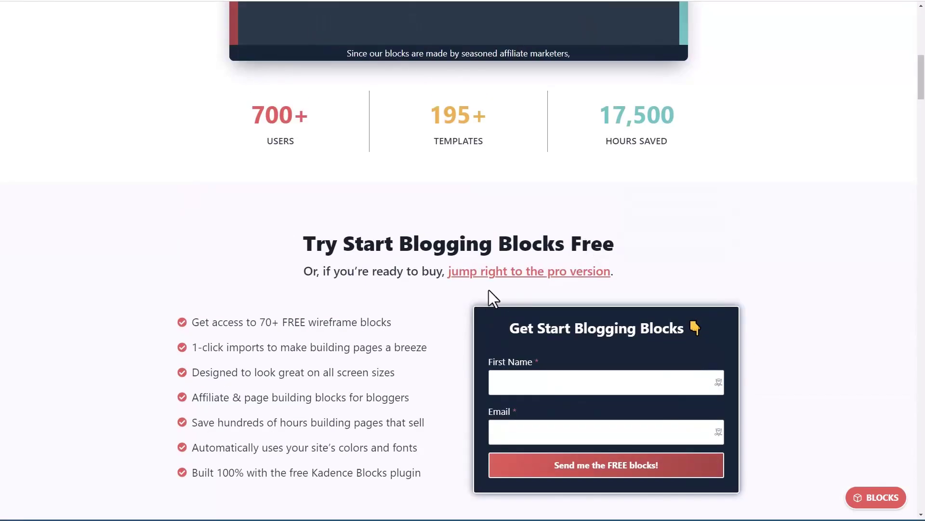
left_click(492, 273)
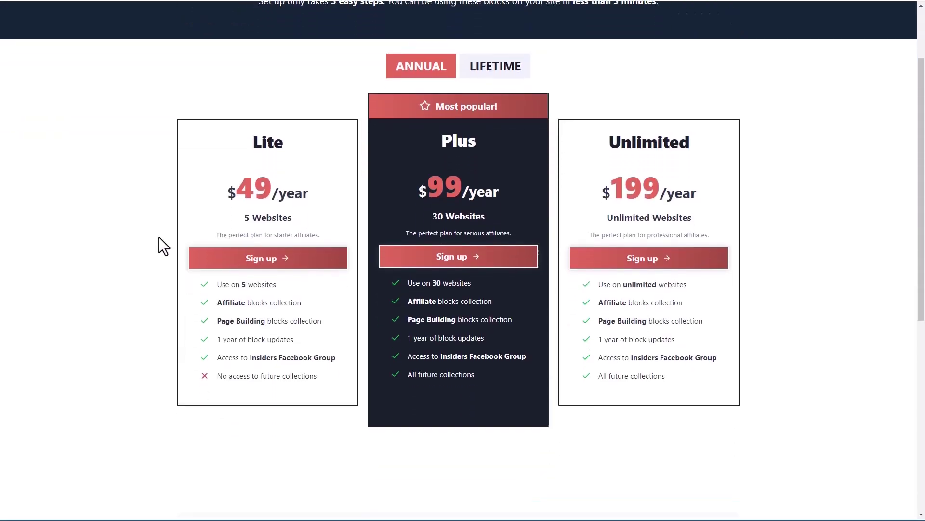
- Show the LIFETIME pricing plans, then scroll down to the Start Blogging Blocks in Action grid
left_click(478, 71)
scroll(584, 89, "up", 1)
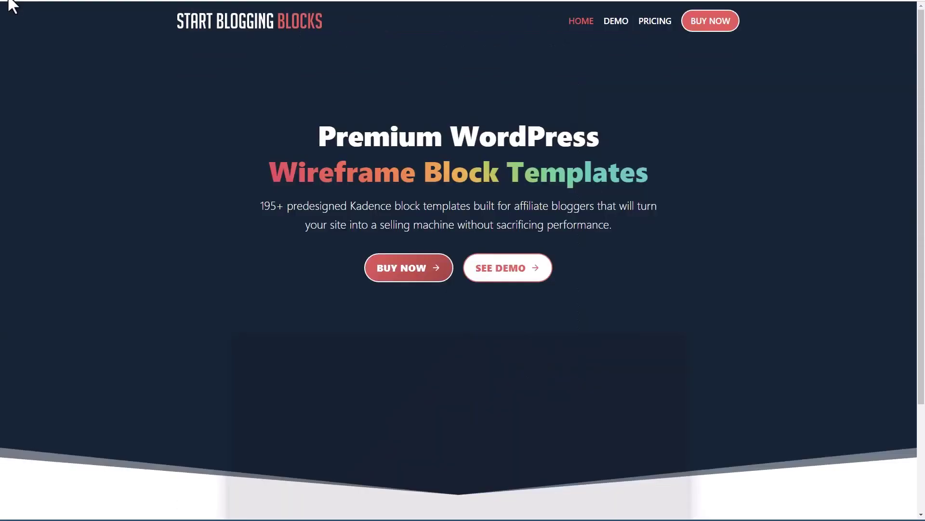
scroll(99, 149, "down", 15)
scroll(100, 145, "down", 10)
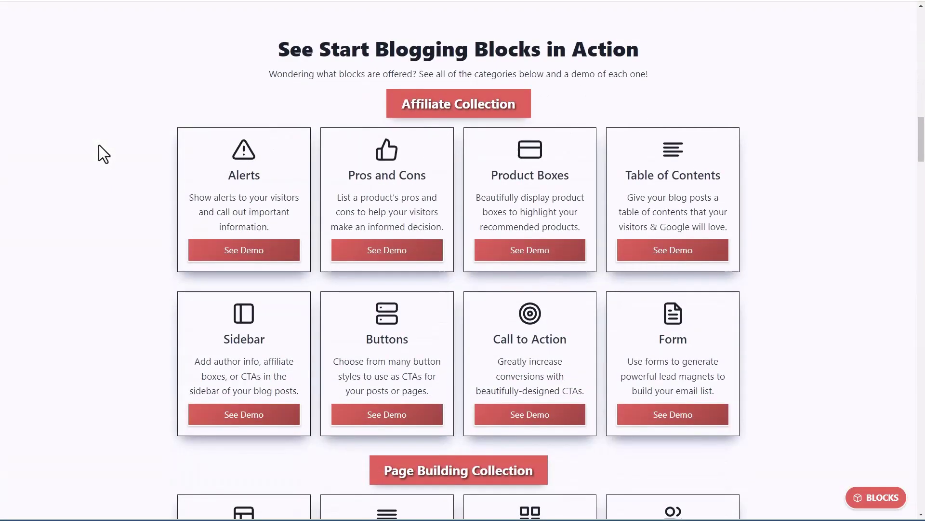
scroll(99, 144, "down", 1)
scroll(395, 78, "up", 1)
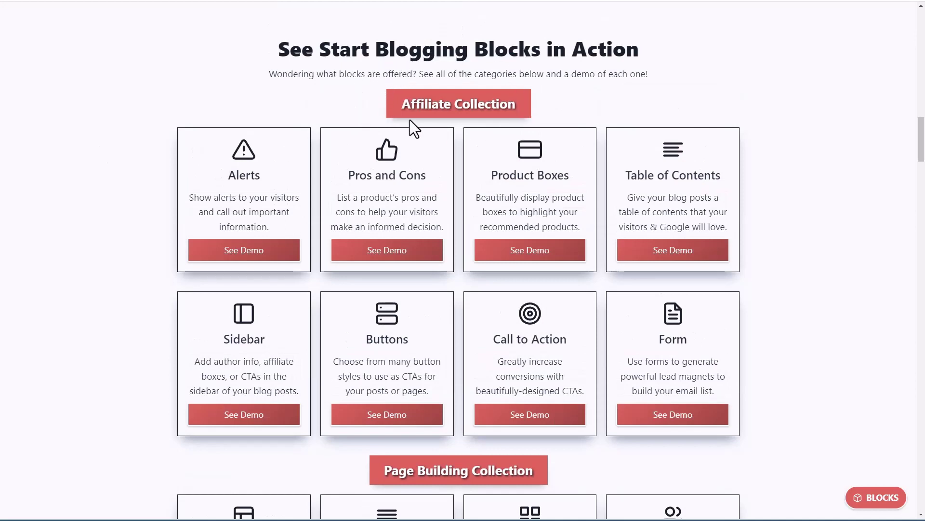
scroll(394, 75, "down", 5)
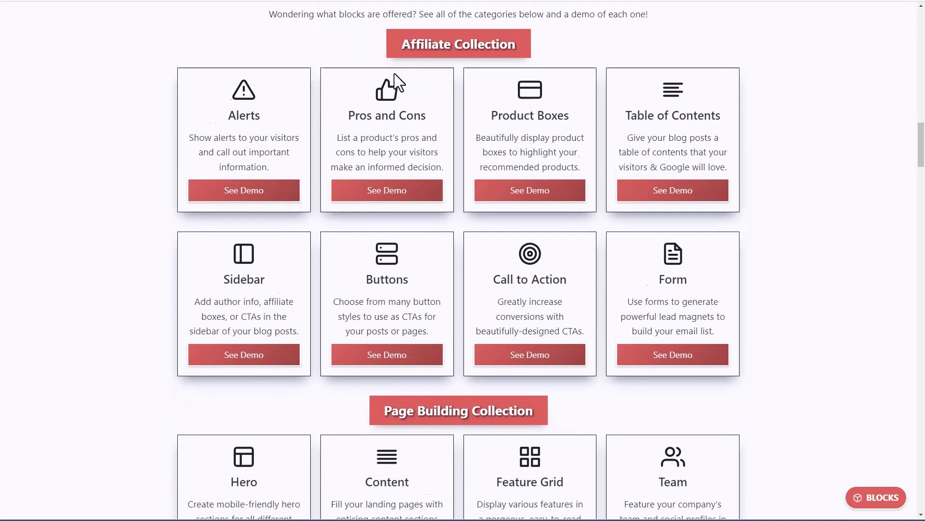
scroll(391, 75, "down", 2)
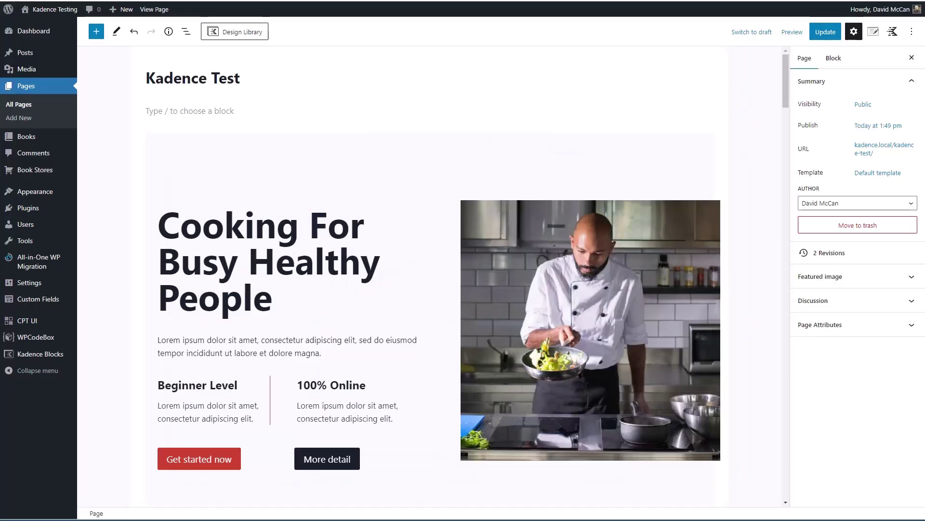
- Delete every block from the Kadence Test page and save it with Update
left_click(205, 115)
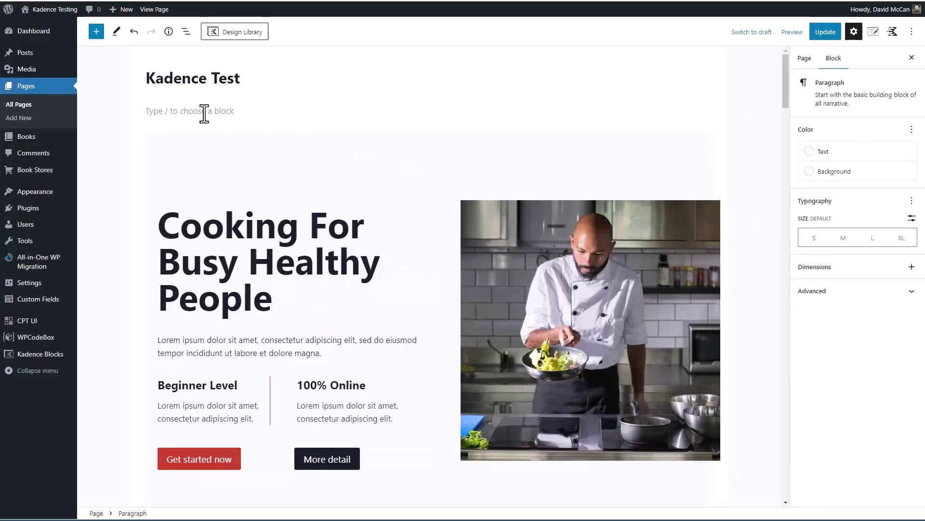
left_click(230, 172)
key("ctrl+a")
key("Delete")
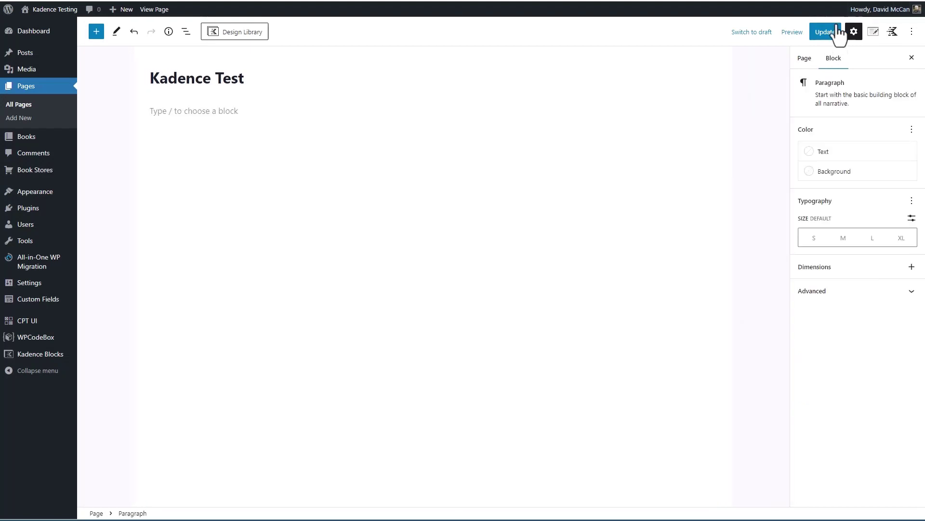
left_click(837, 30)
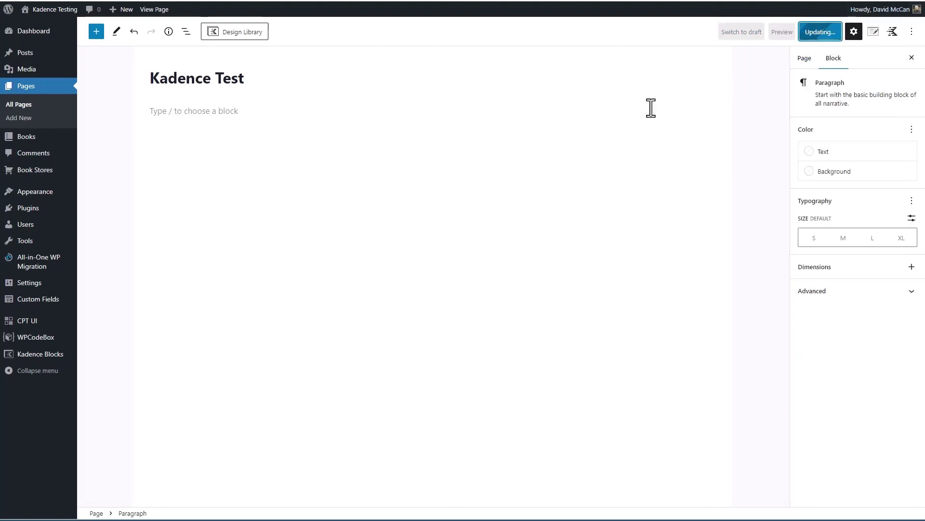
- Connect the SB Blocks cloud library in the design library using its connection URL and access key
left_click(251, 36)
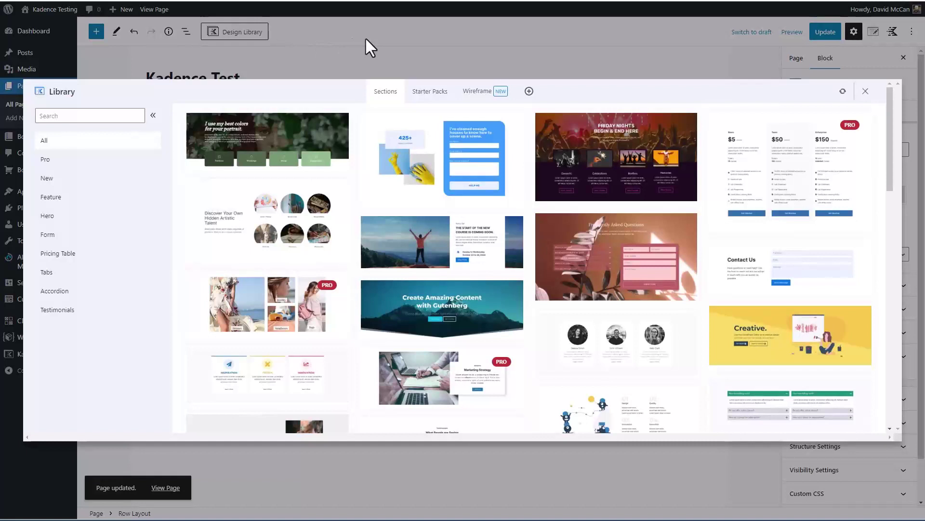
left_click(529, 91)
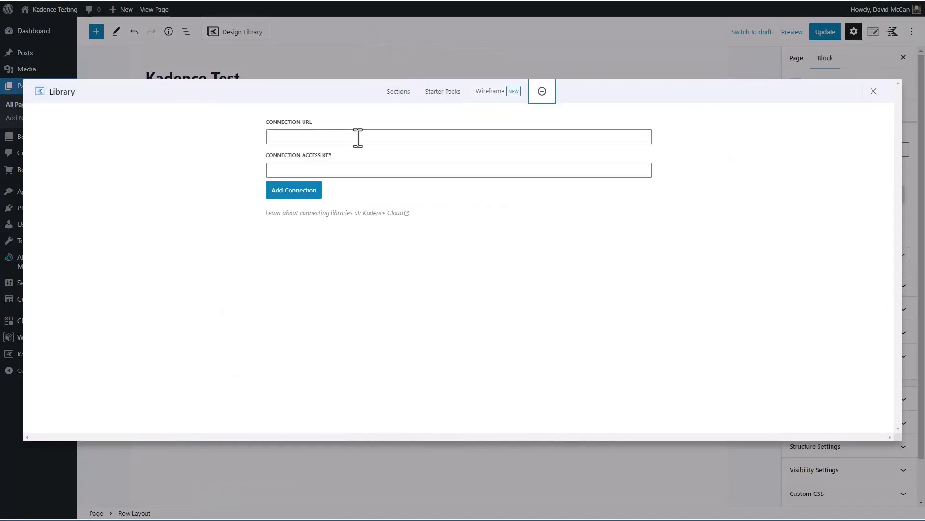
left_click(277, 138)
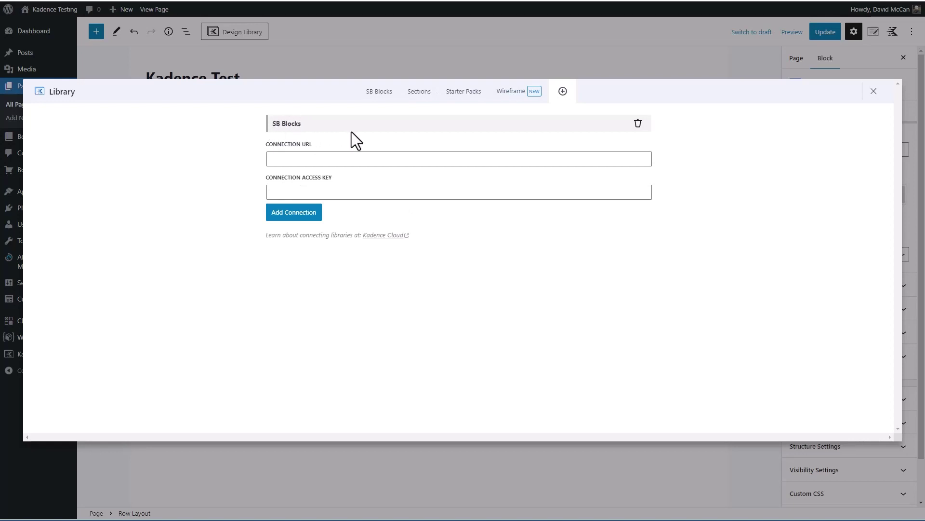
left_click(378, 92)
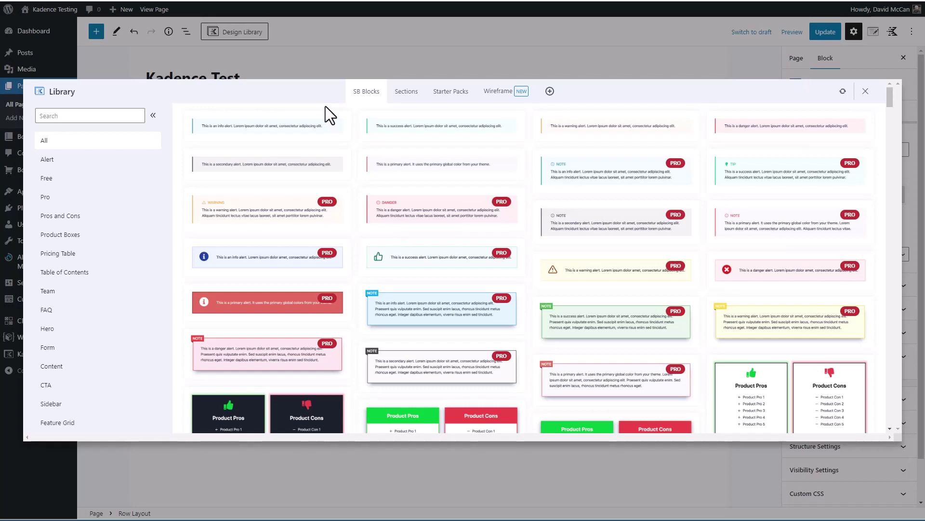
- Refresh the SB Blocks library, filter it to Alert blocks, then return to All categories
left_click(843, 92)
left_click(50, 160)
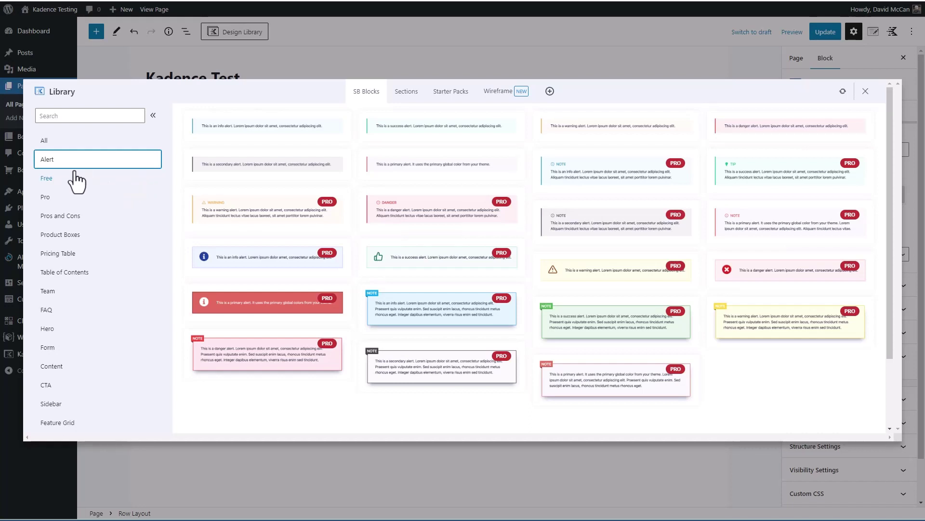
left_click(63, 141)
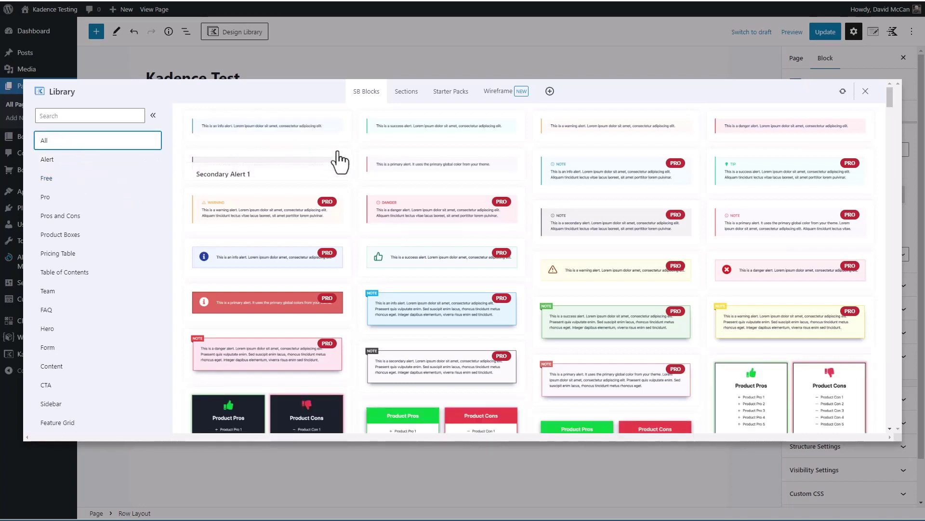
- Scroll through the entire SB Blocks grid from alerts to social CTAs, then drag back to the top
scroll(357, 146, "down", 2)
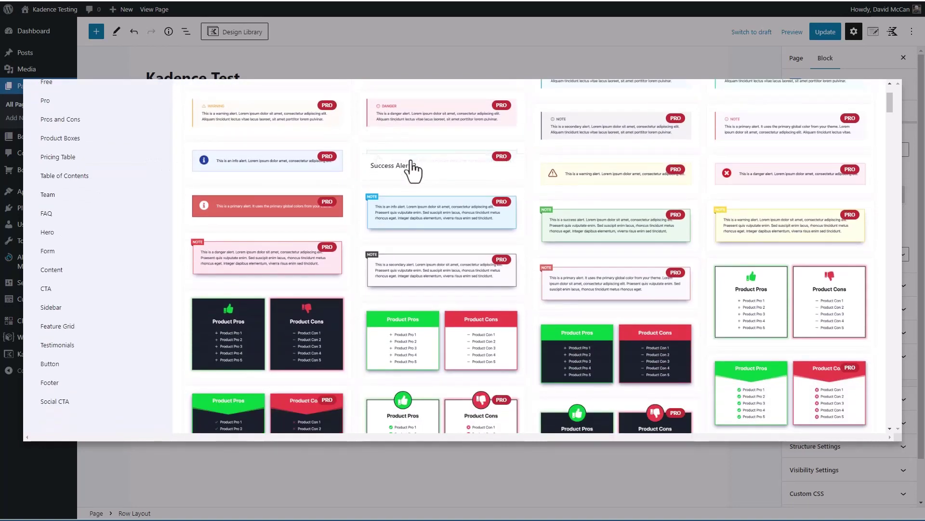
scroll(413, 174, "down", 6)
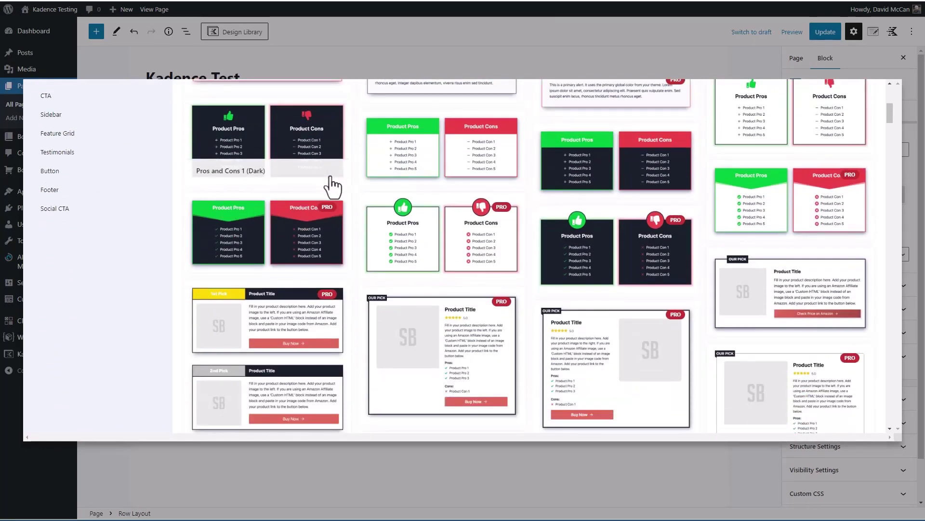
scroll(333, 181, "down", 4)
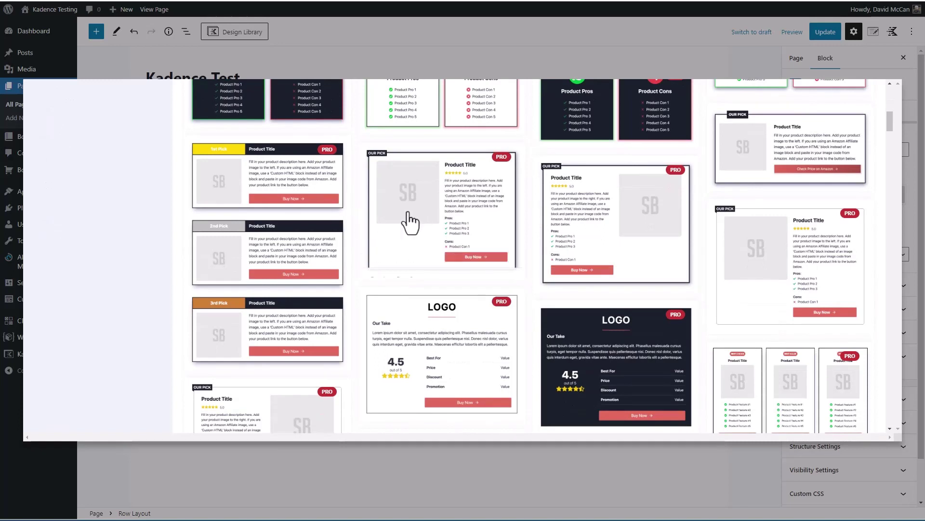
scroll(501, 219, "down", 3)
scroll(499, 213, "down", 2)
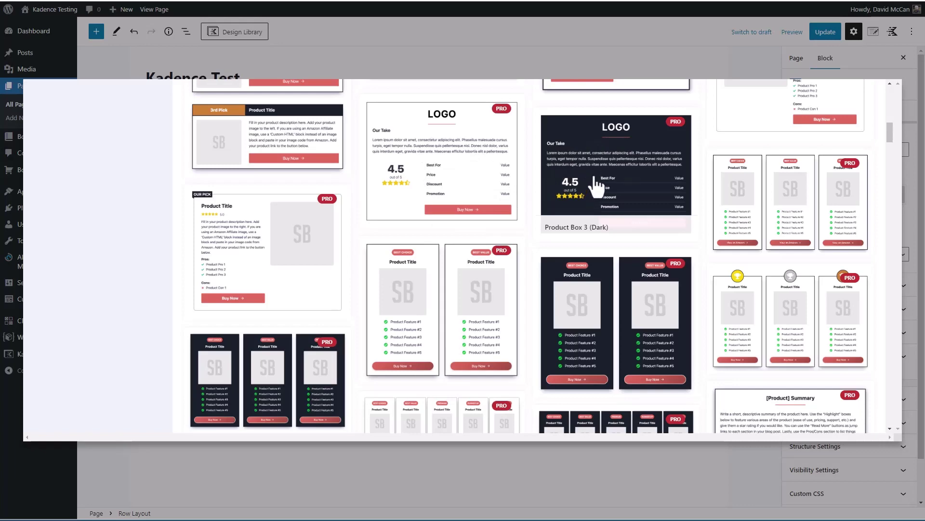
scroll(594, 183, "down", 3)
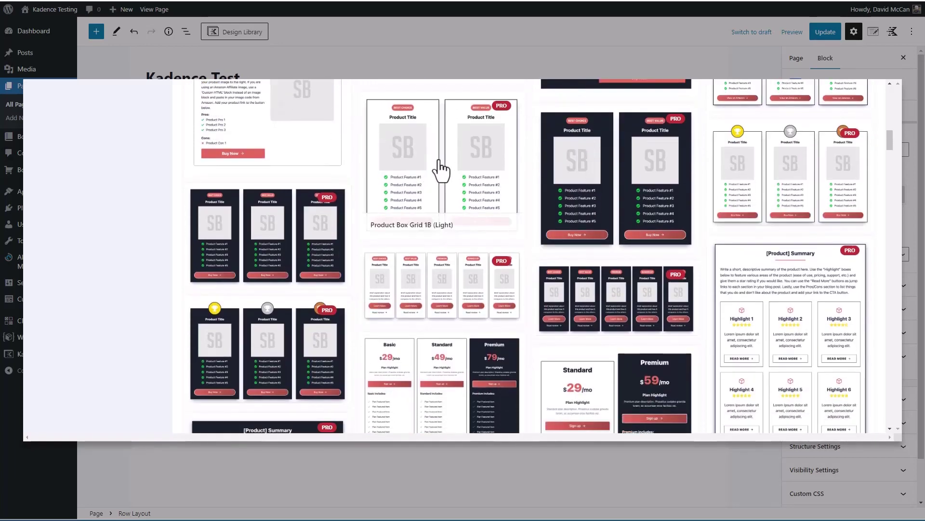
scroll(407, 198, "down", 5)
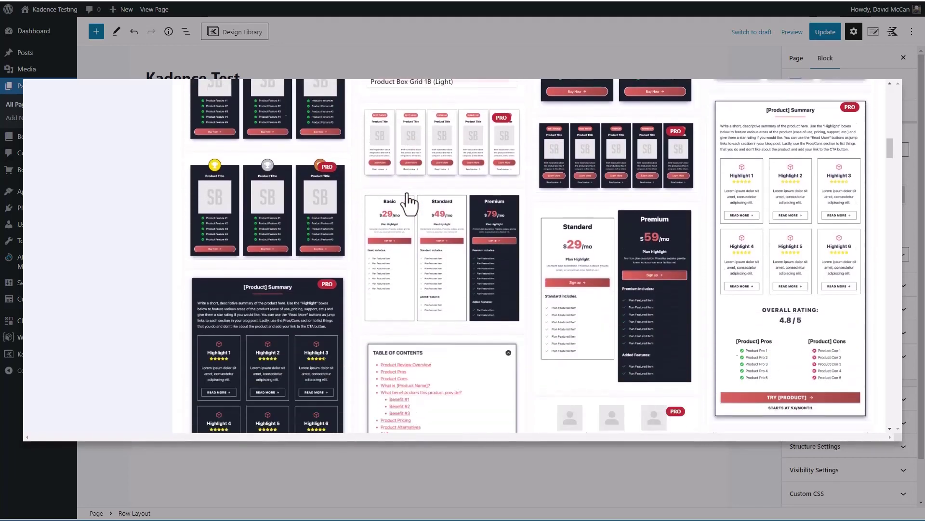
scroll(426, 193, "down", 4)
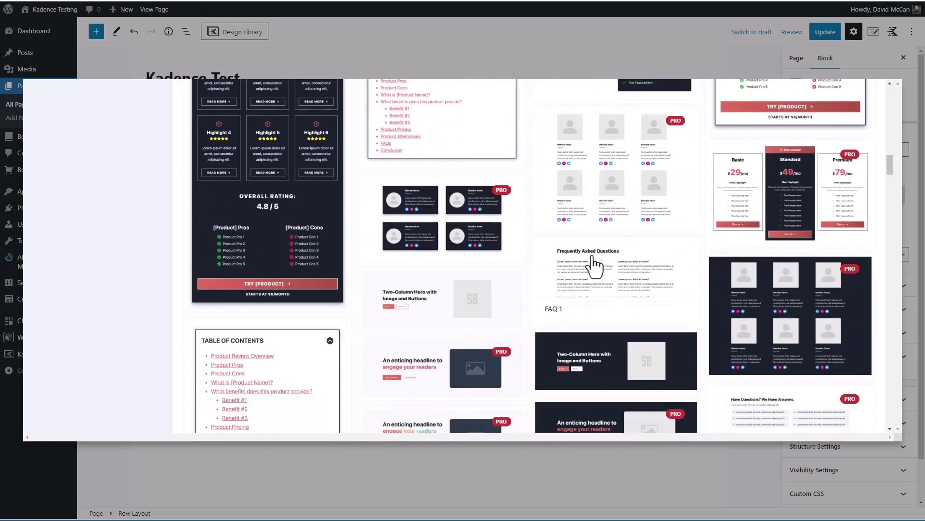
scroll(606, 272, "down", 4)
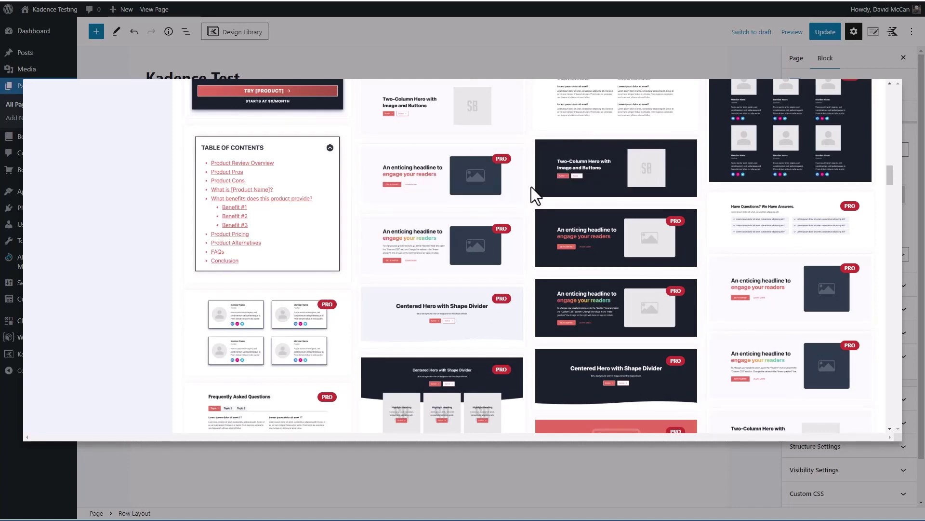
scroll(532, 193, "down", 7)
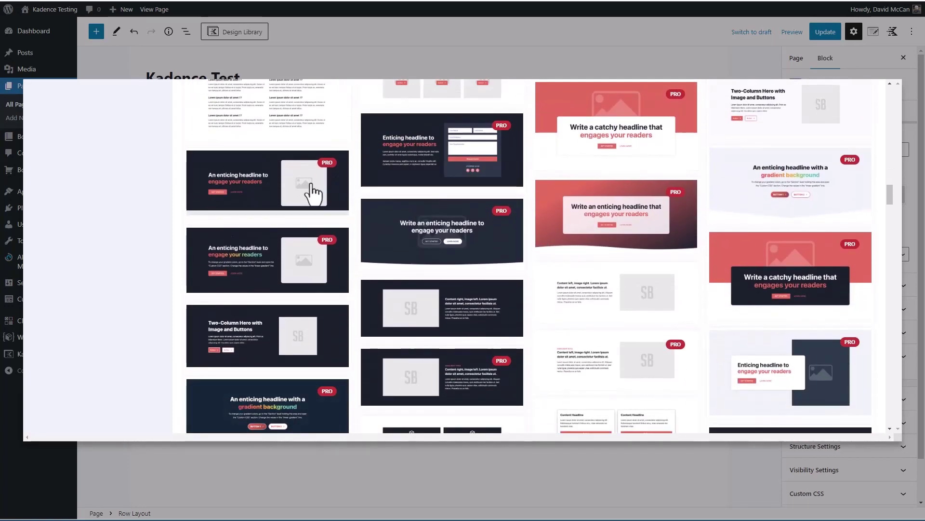
scroll(436, 230, "down", 5)
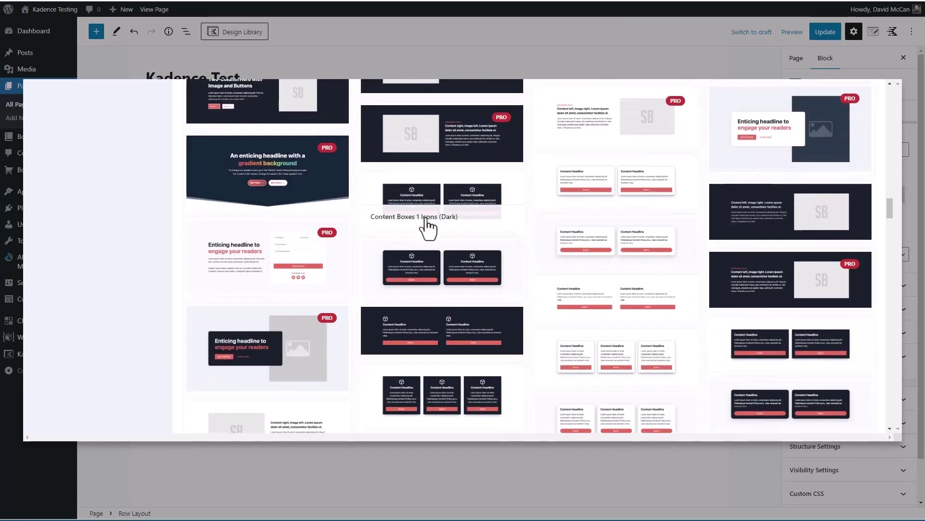
scroll(424, 228, "down", 2)
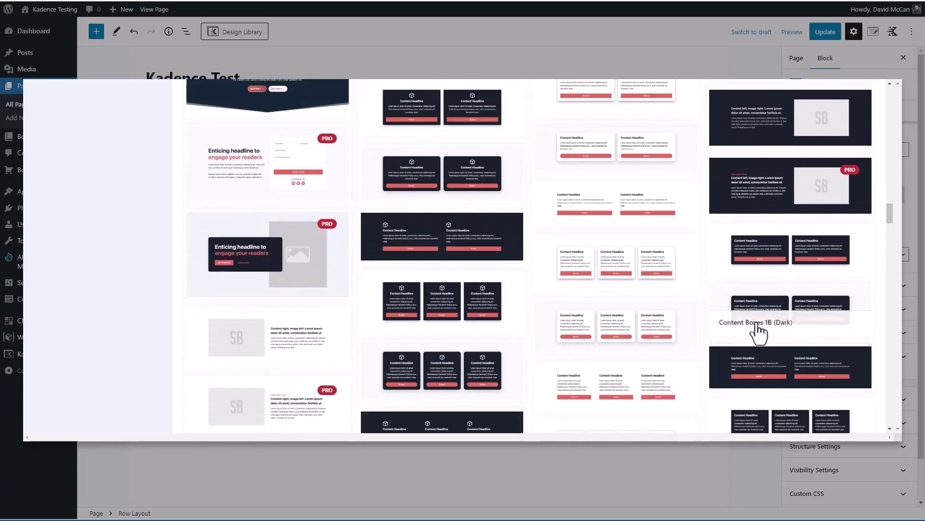
scroll(758, 332, "down", 10)
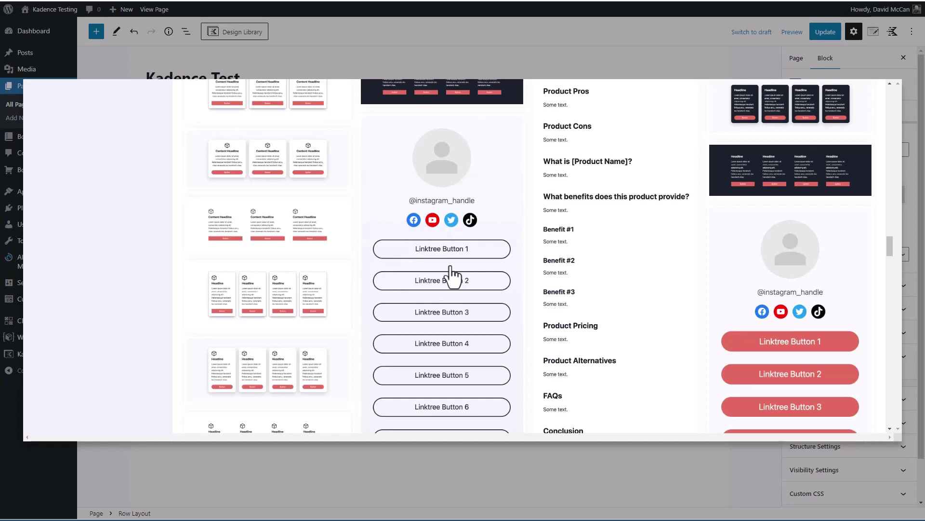
scroll(451, 272, "down", 3)
scroll(795, 241, "down", 3)
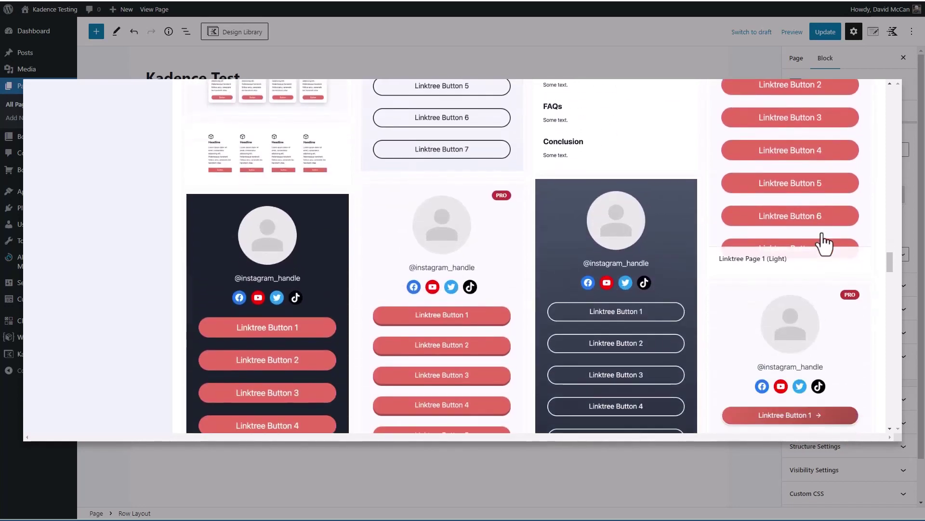
scroll(824, 243, "down", 4)
scroll(289, 242, "down", 5)
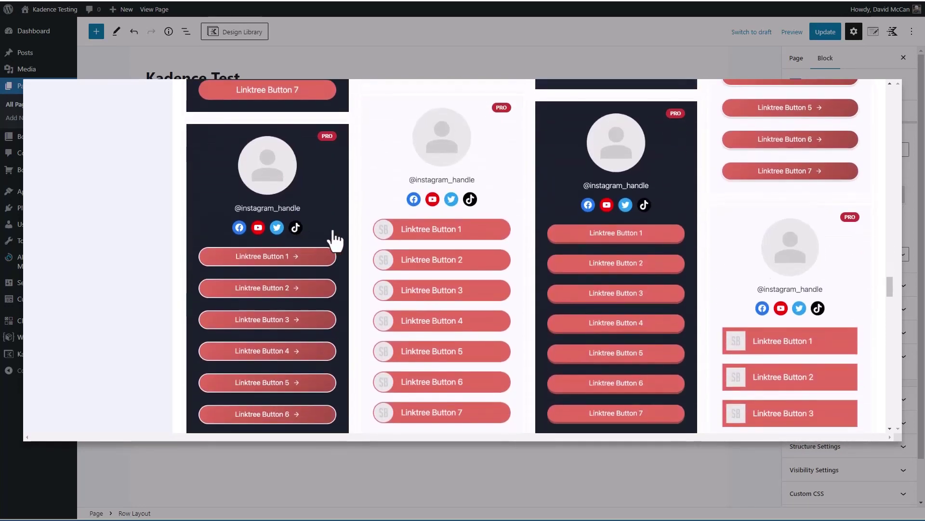
scroll(392, 238, "down", 10)
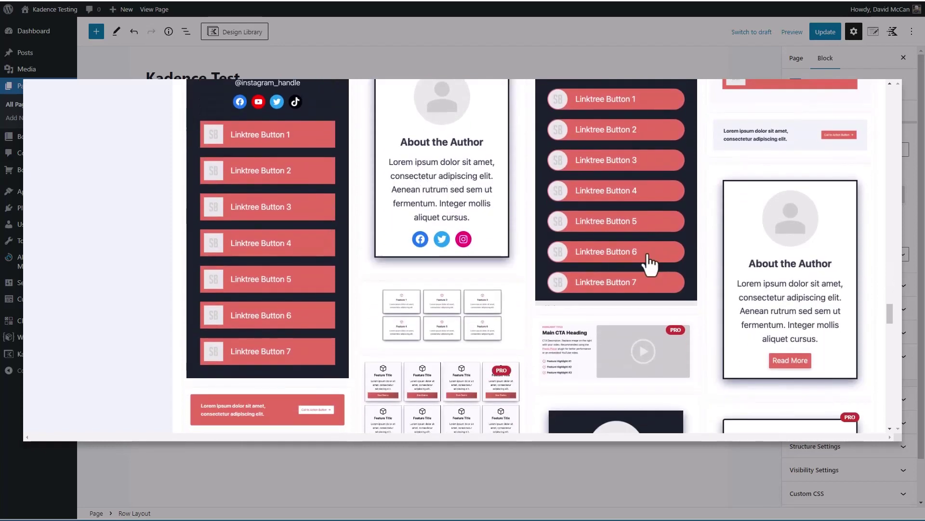
scroll(766, 280, "down", 5)
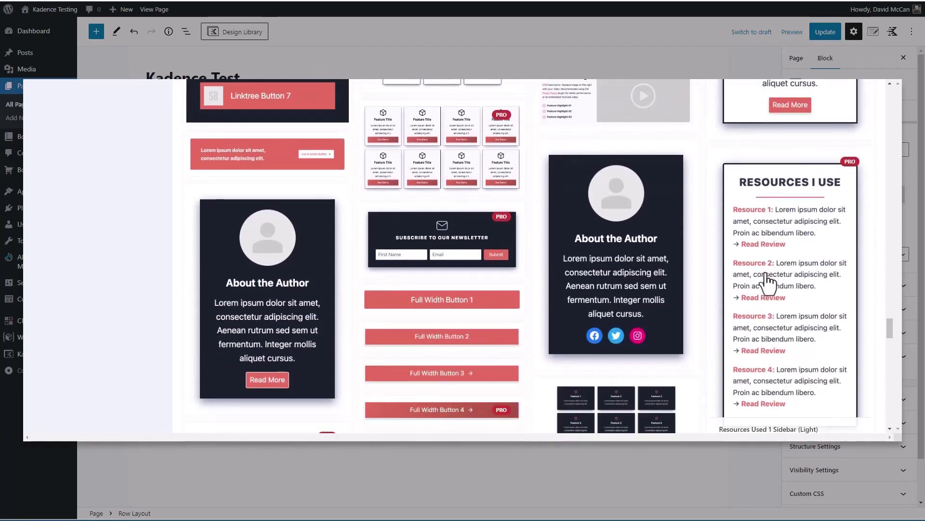
scroll(768, 285, "down", 2)
scroll(779, 270, "down", 7)
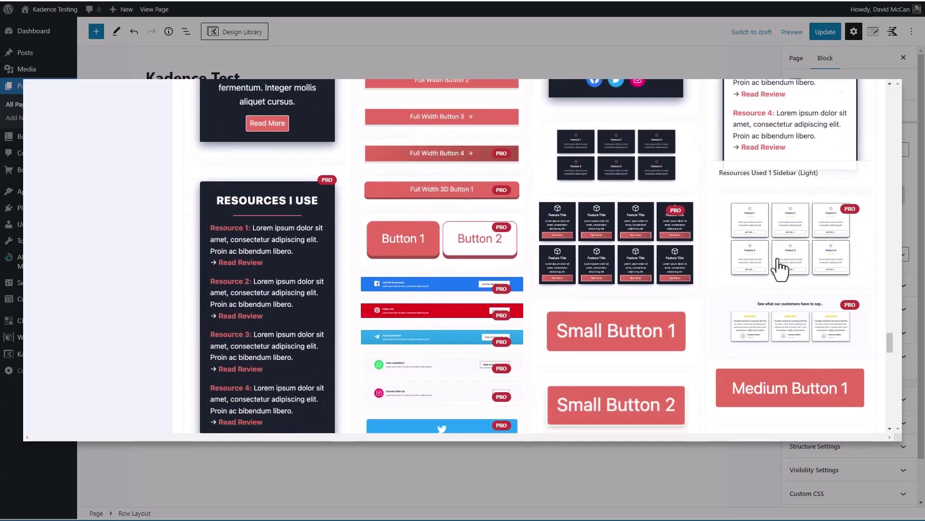
scroll(709, 255, "down", 3)
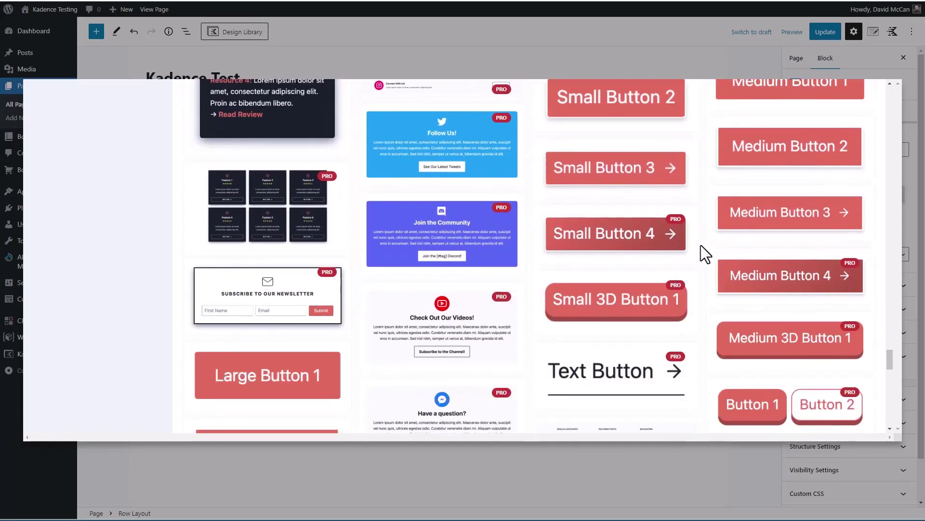
scroll(593, 244, "down", 9)
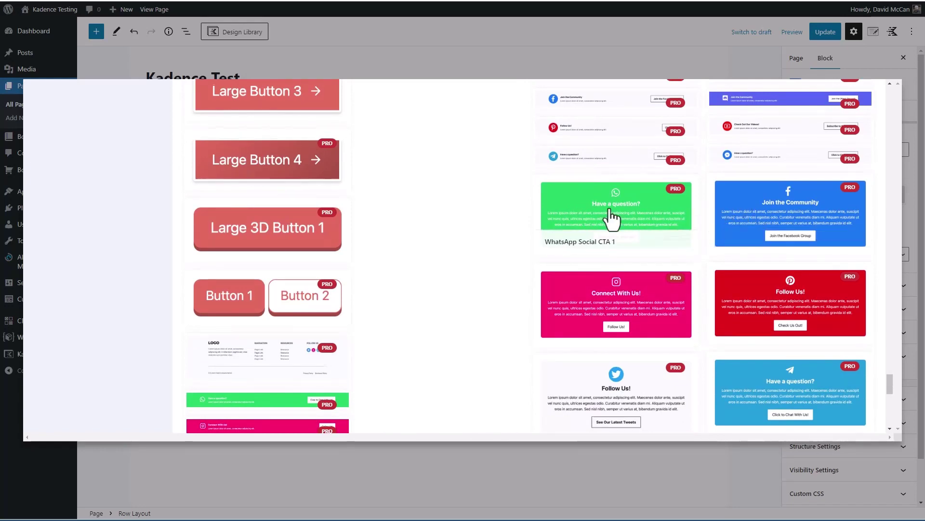
scroll(612, 221, "down", 8)
scroll(612, 220, "down", 4)
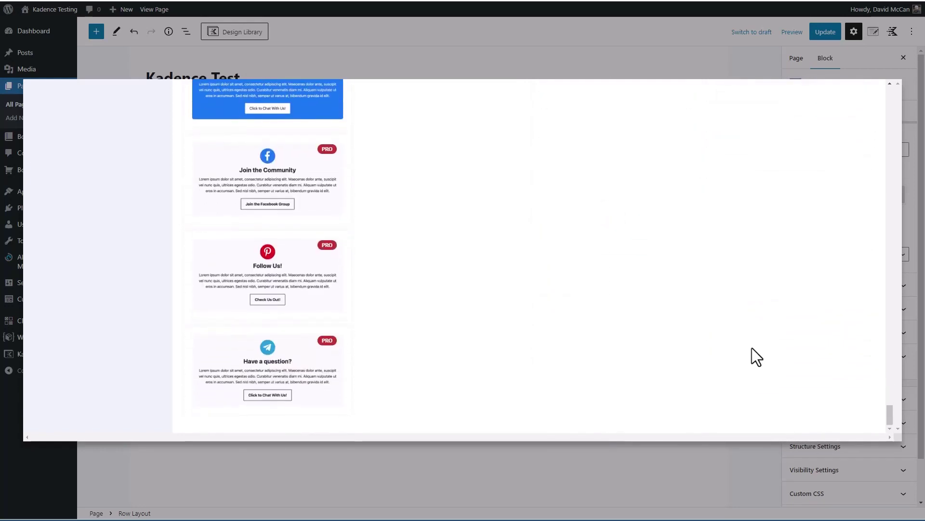
left_click_drag(889, 411, 891, 89)
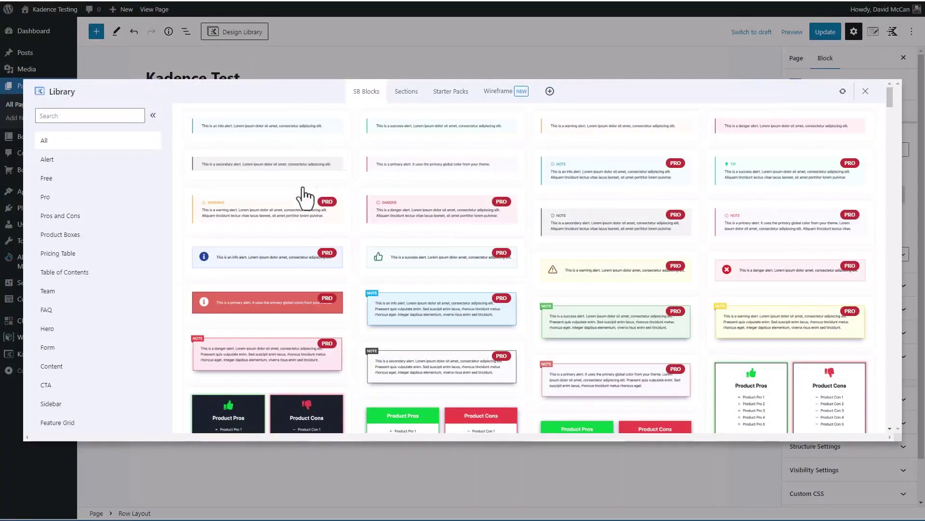
- Insert the green NOTE success alert and expand its nested sections in List View
left_click(580, 330)
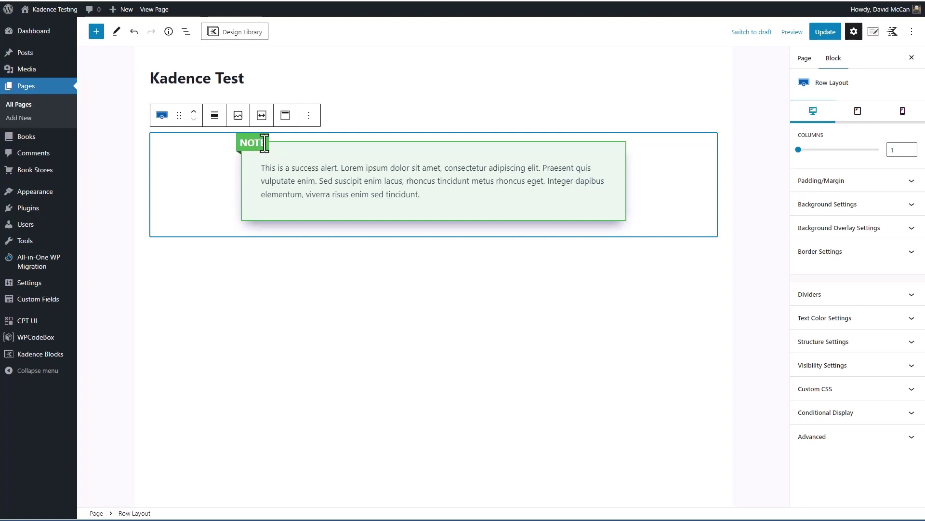
left_click(186, 31)
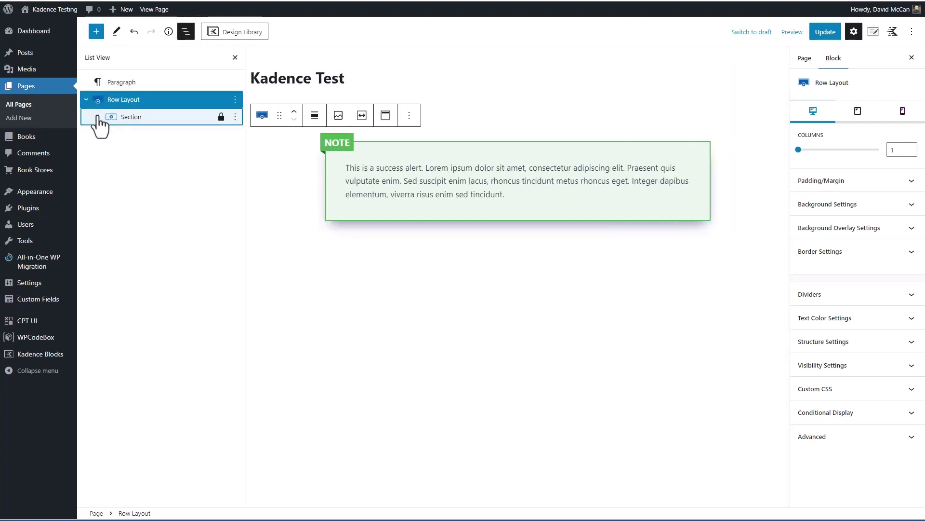
left_click(98, 116)
left_click(111, 134)
left_click(112, 169)
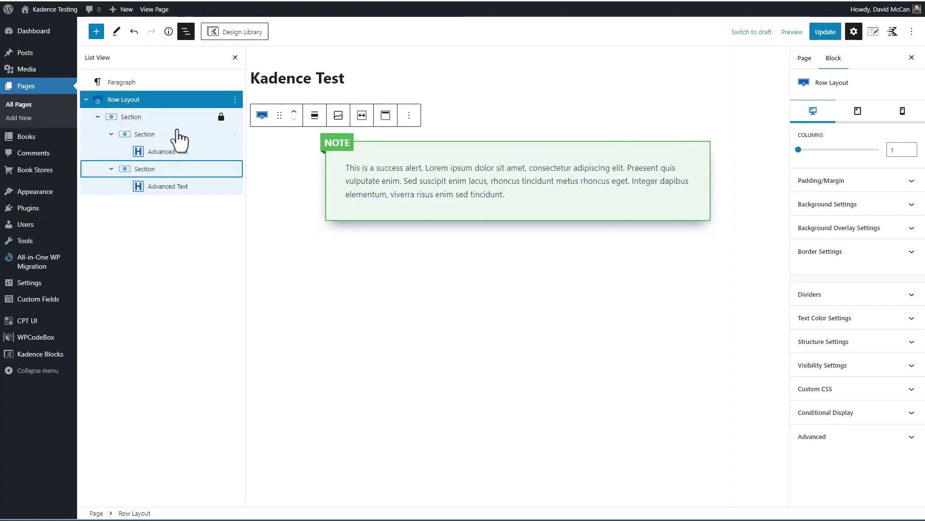
- Select the alert's top-level Section and review its Custom CSS panel
left_click(159, 118)
left_click(829, 375)
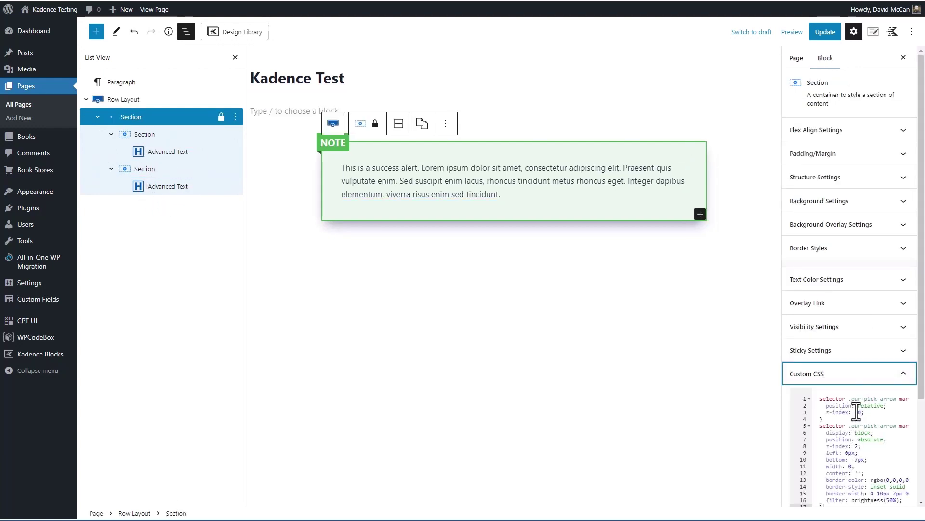
scroll(857, 411, "down", 3)
scroll(844, 381, "up", 3)
left_click(235, 58)
- Insert the Product Pros and Cons design from the Design Library
left_click(233, 32)
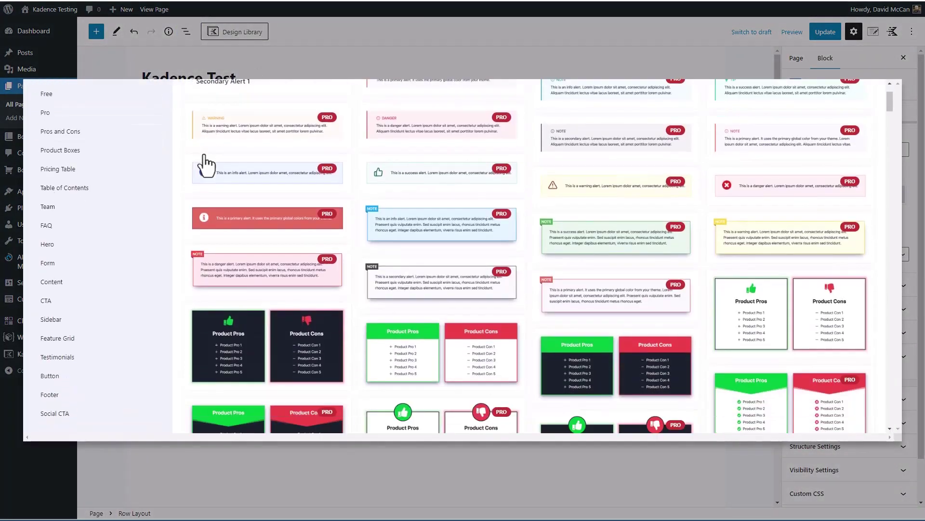
scroll(207, 159, "down", 5)
left_click(496, 241)
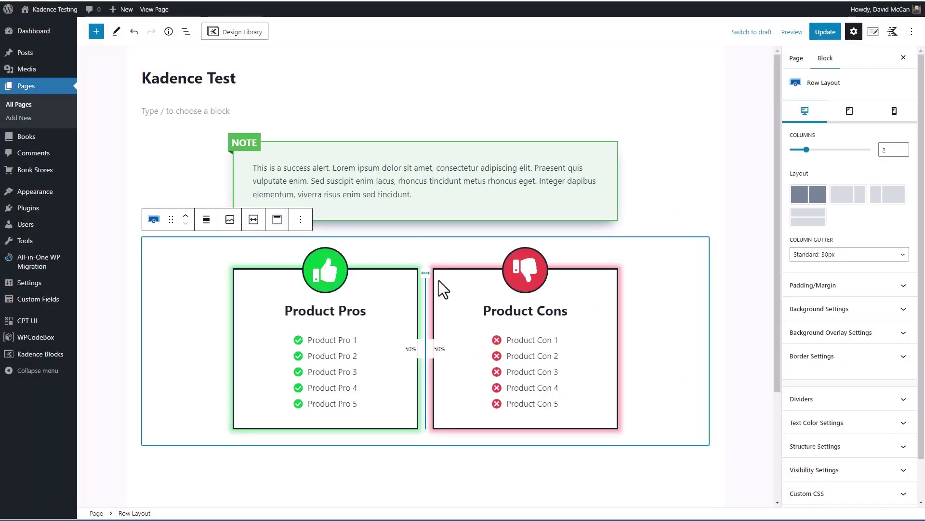
- Add the light Product Box 3 with LOGO, 4.5 rating and Buy Now, and check its text colours
left_click(249, 33)
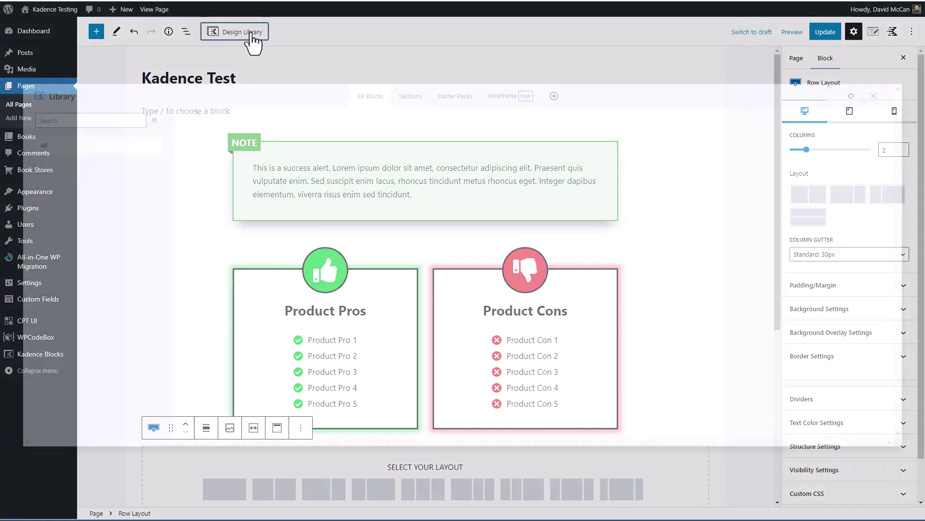
scroll(345, 202, "down", 10)
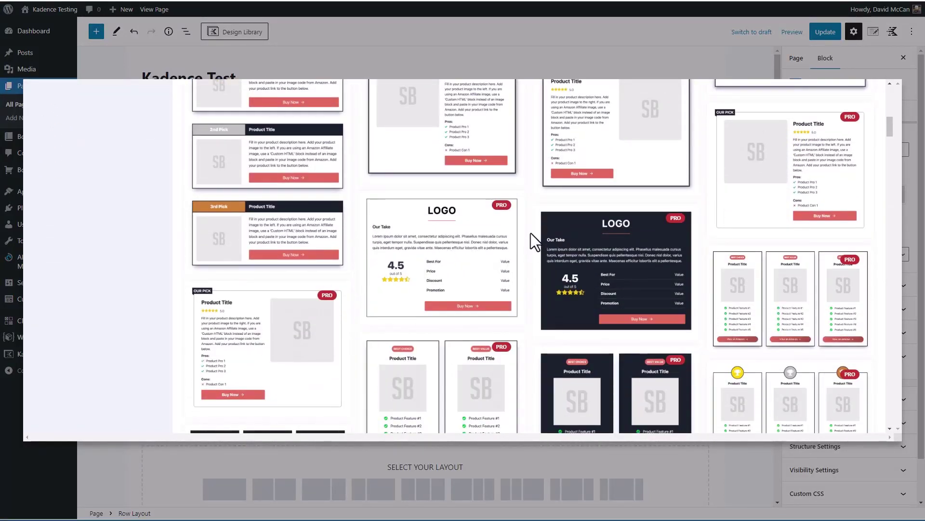
left_click(475, 247)
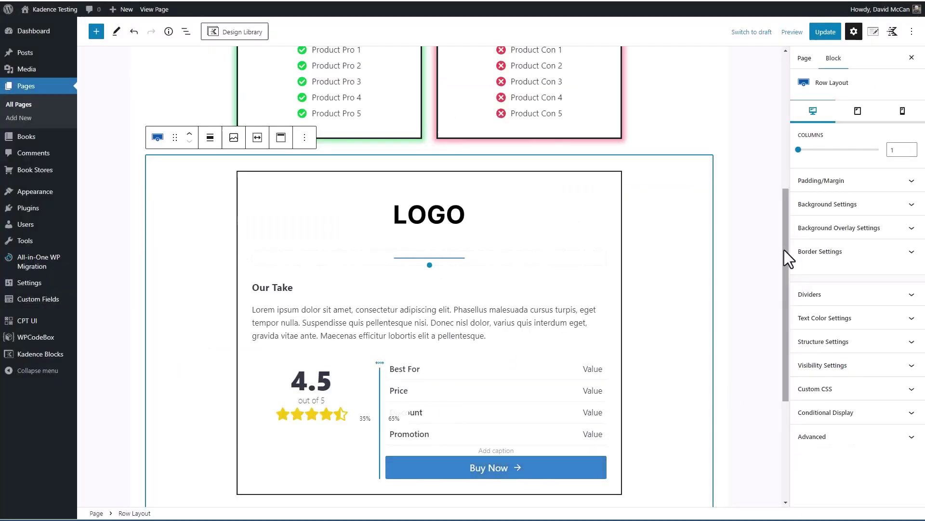
left_click(527, 310)
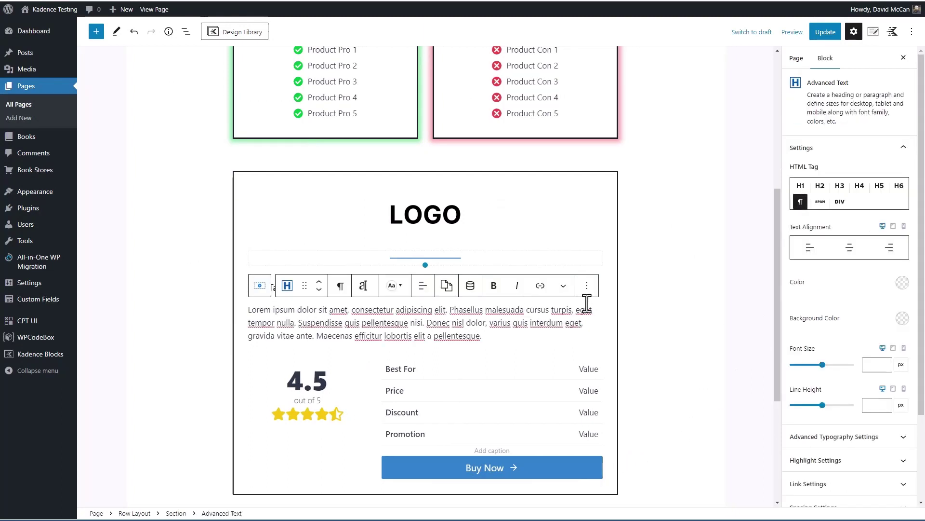
left_click(903, 282)
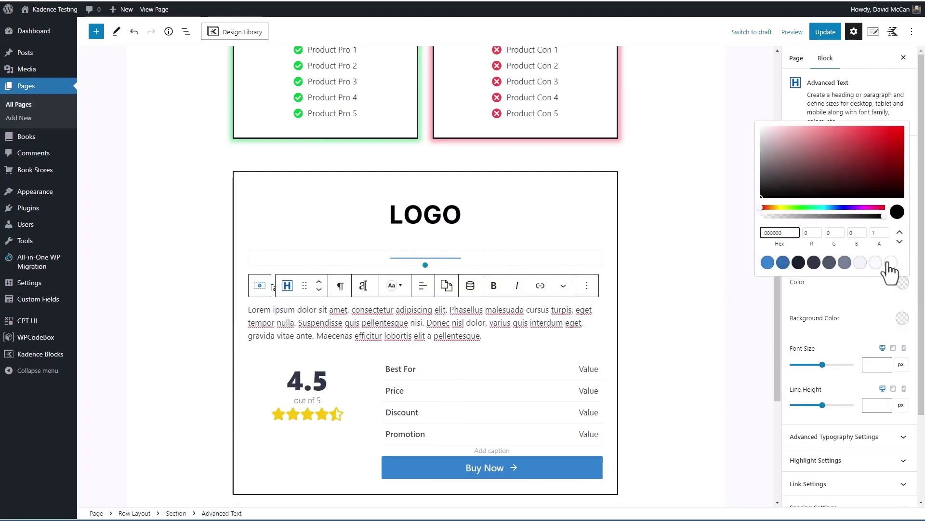
left_click(689, 277)
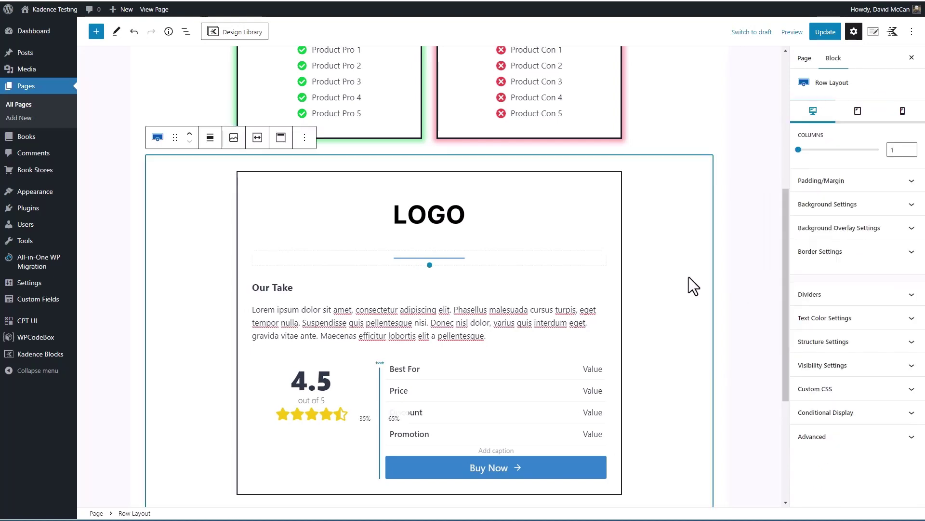
- Insert the Hero 7 (Dark) layout with its Request Quote form
left_click(223, 37)
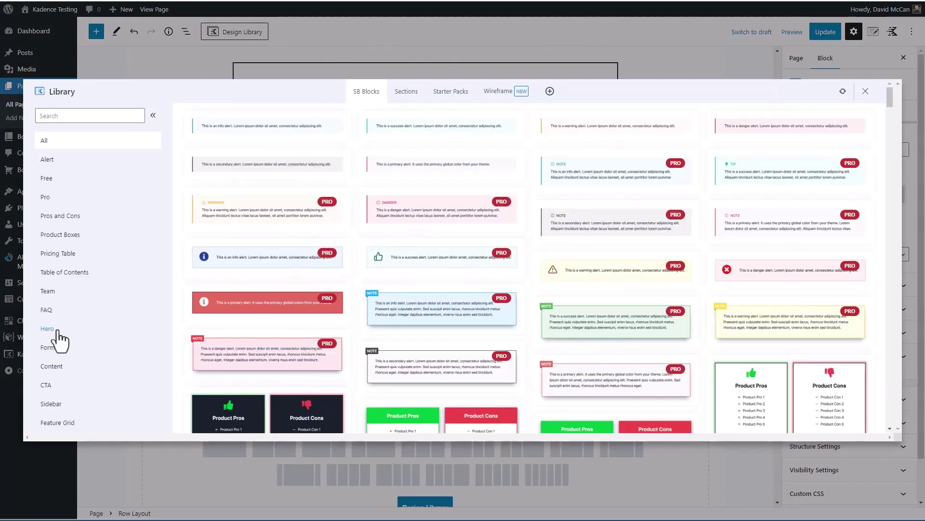
left_click(57, 329)
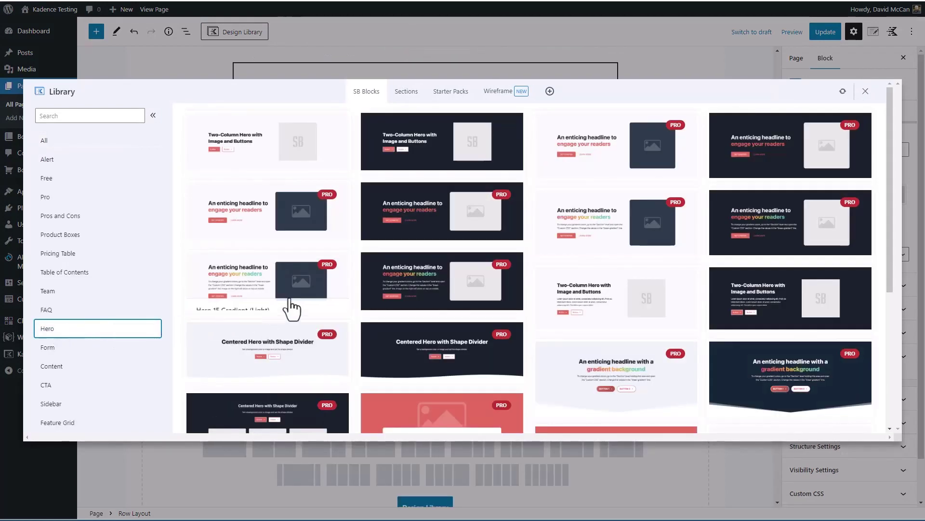
scroll(319, 297, "down", 5)
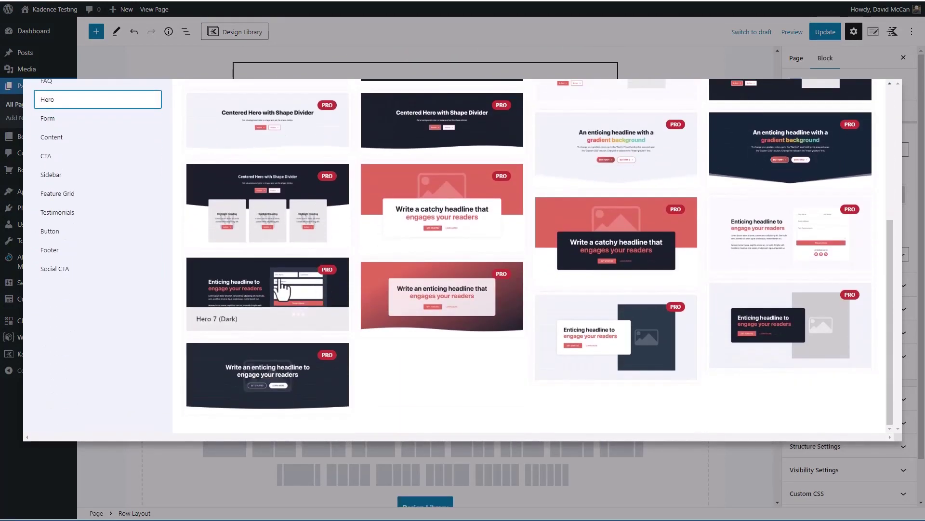
left_click(257, 295)
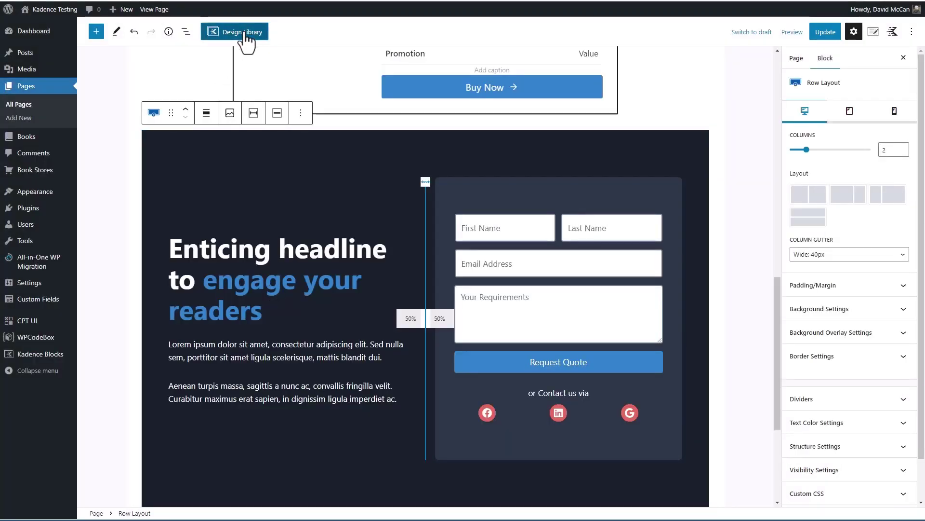
- Insert the Video CTA 1 section headed 'Main CTA Heading'
left_click(244, 34)
scroll(76, 181, "down", 4)
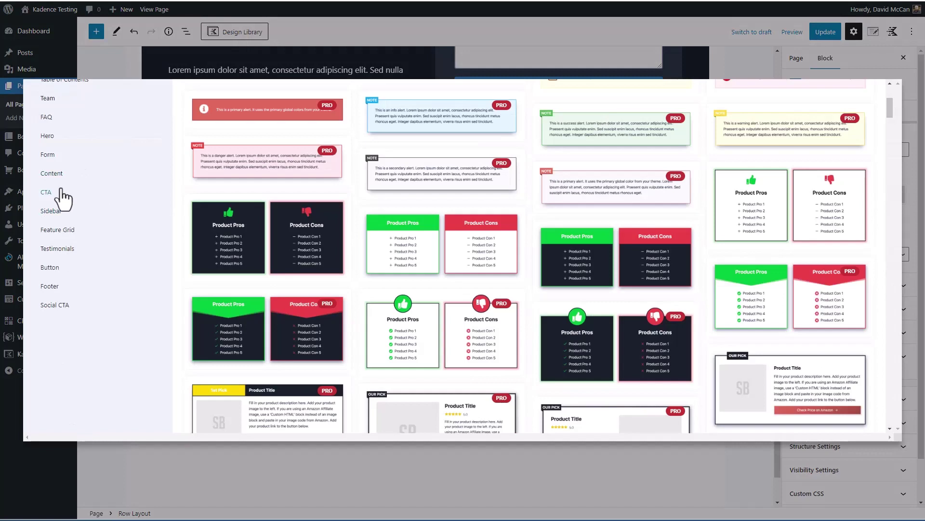
left_click(44, 193)
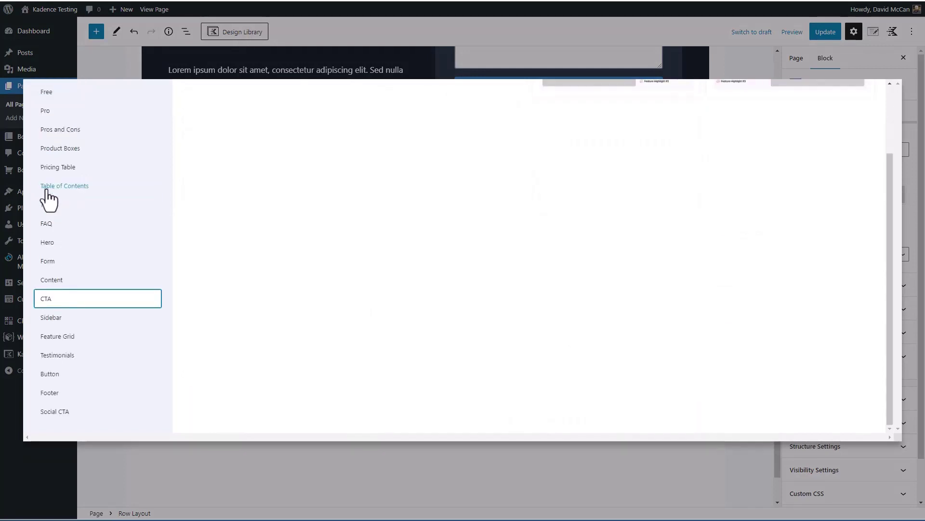
left_click(612, 150)
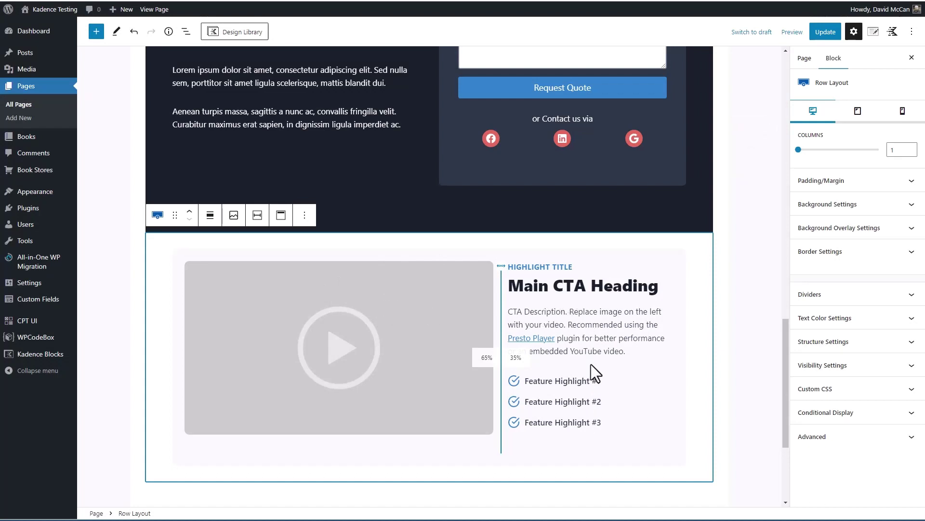
- Insert the Small 3D Buttons 1 pair (Button 1, Button 2) from the Button category
left_click(234, 32)
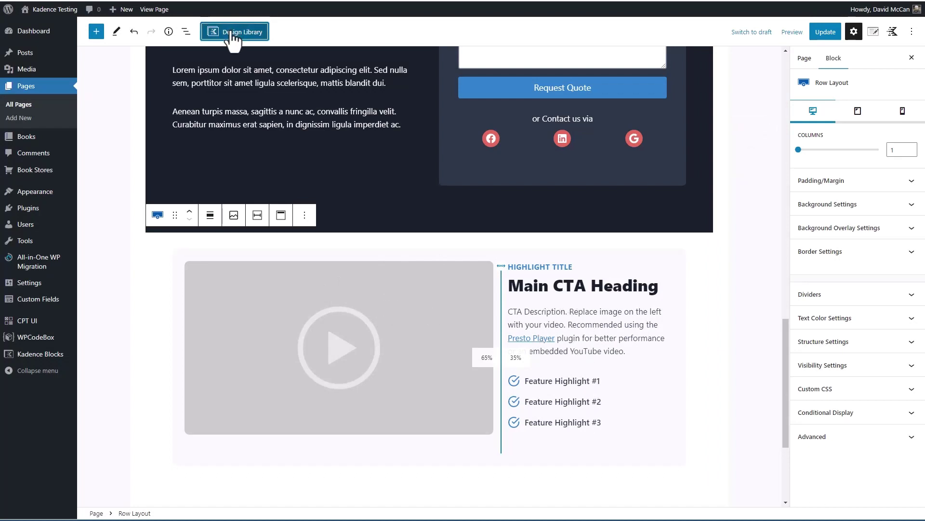
scroll(138, 239, "down", 2)
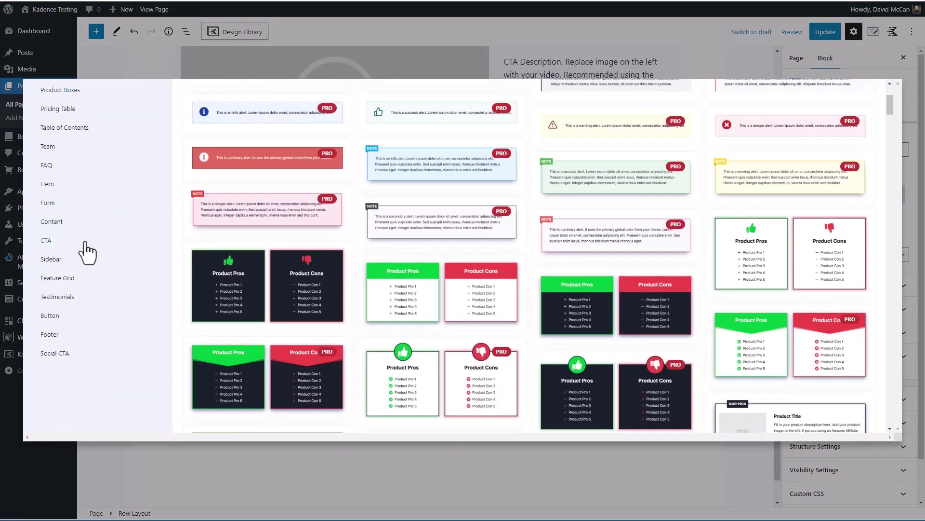
left_click(46, 268)
scroll(285, 236, "up", 3)
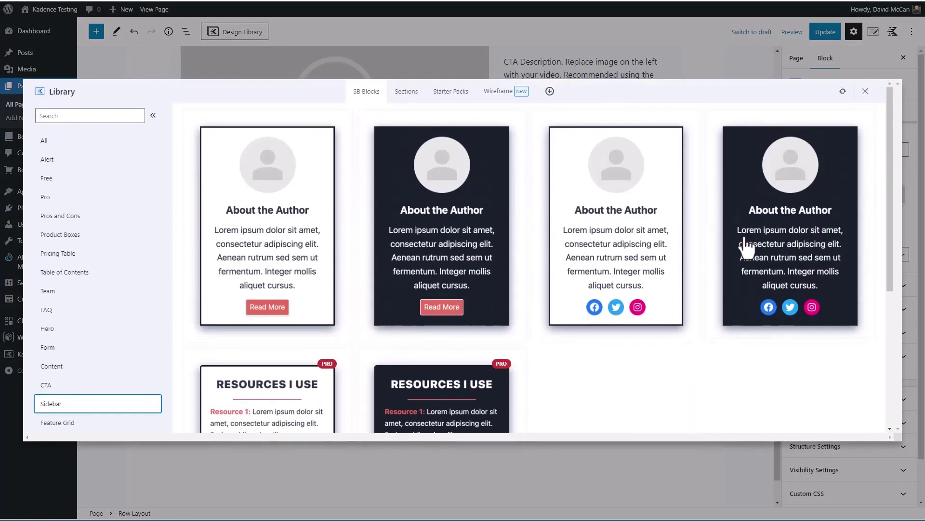
scroll(297, 226, "down", 3)
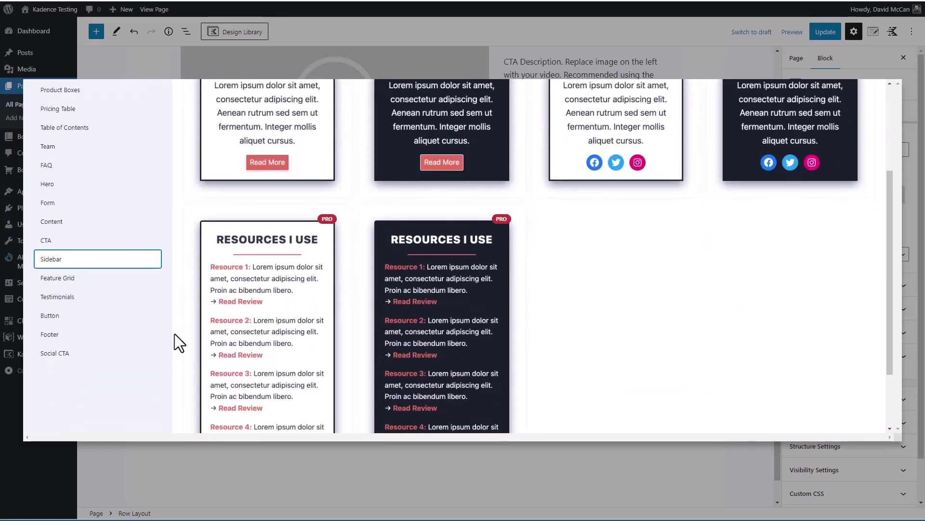
left_click(50, 315)
scroll(742, 287, "up", 3)
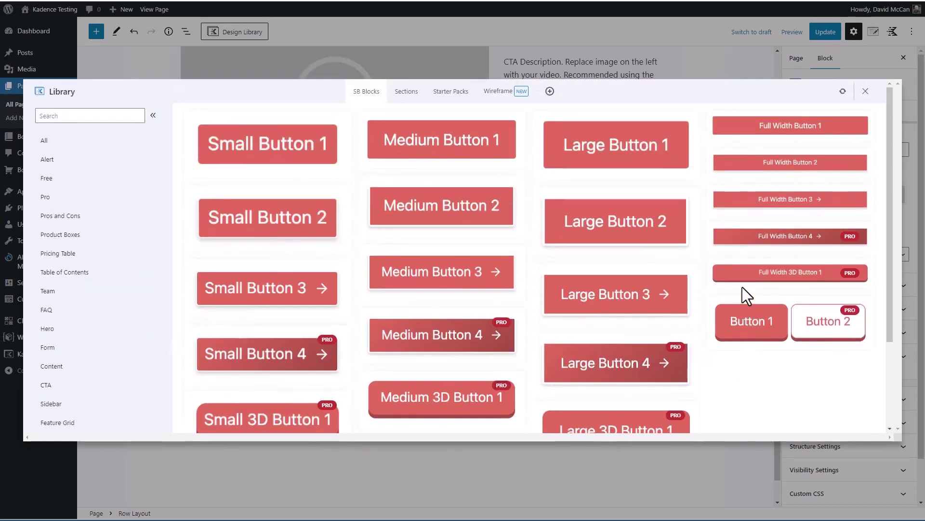
scroll(739, 296, "down", 3)
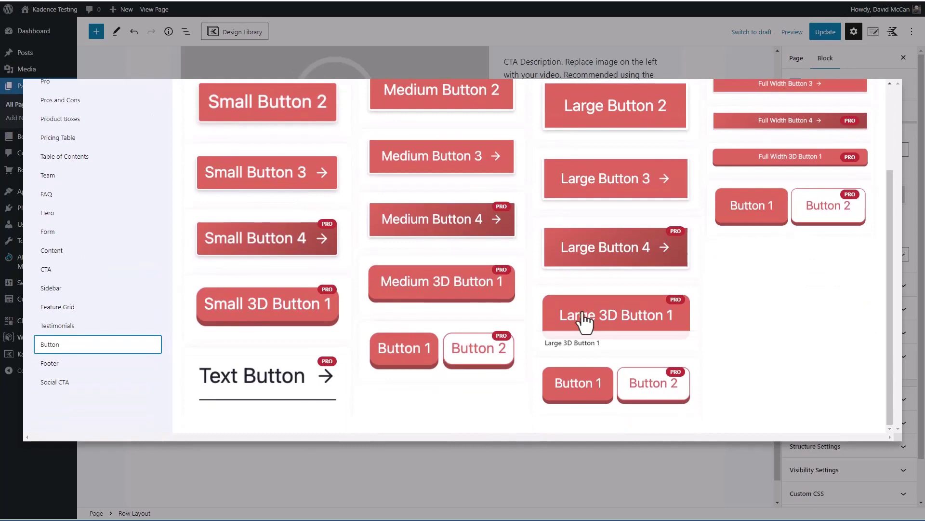
left_click(422, 365)
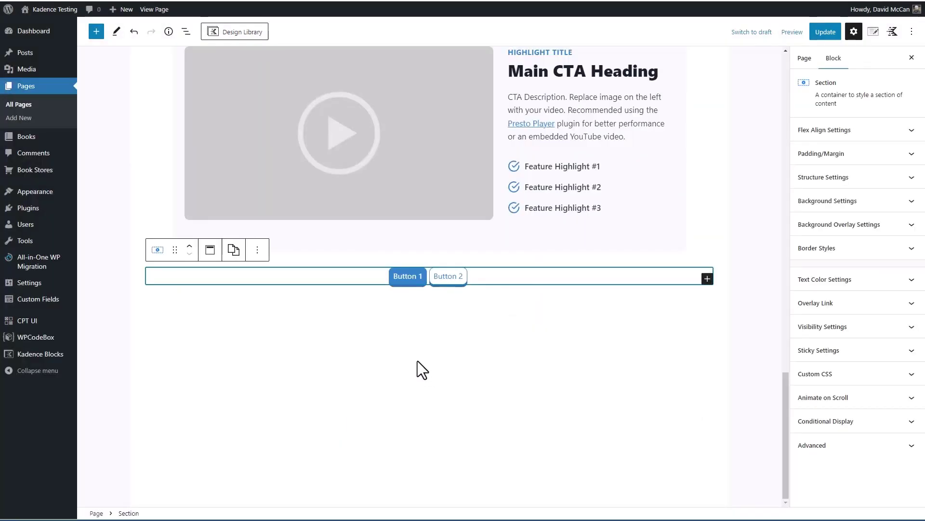
left_click(382, 322)
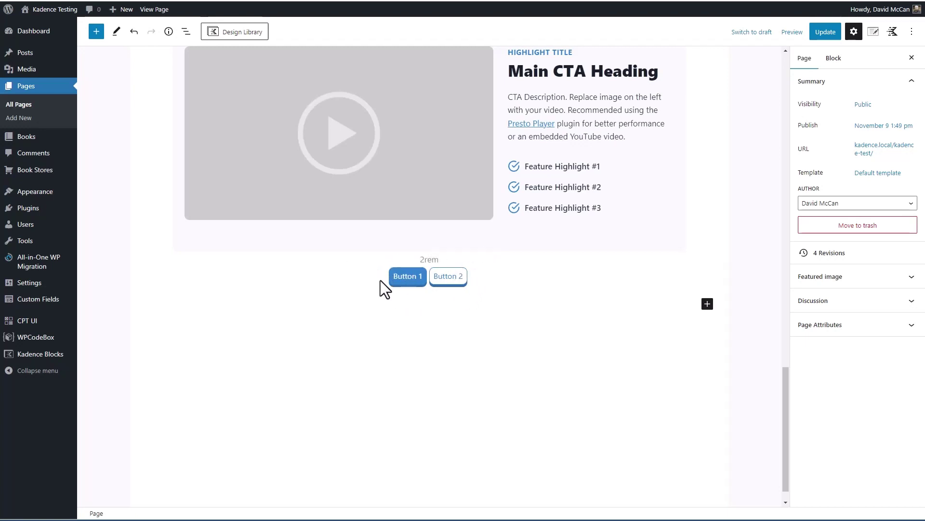
left_click(235, 33)
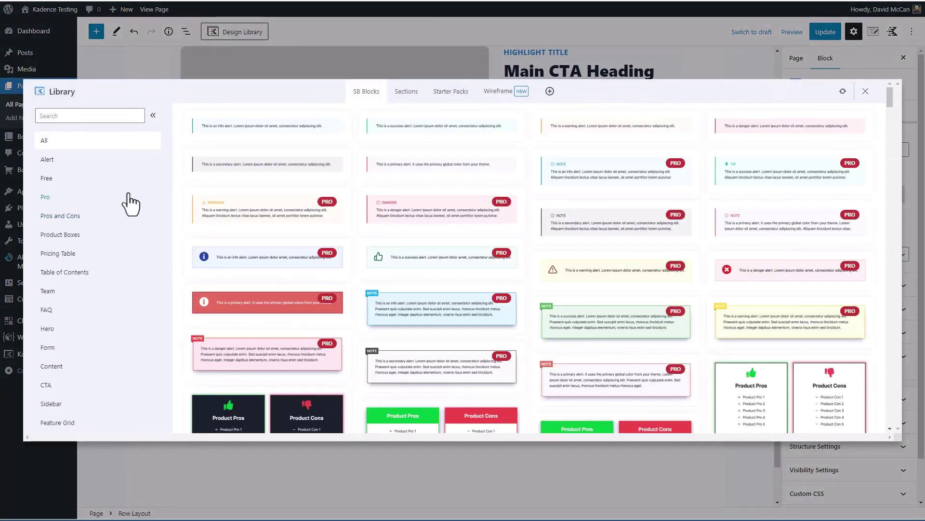
- Add the SB Blocks footer with LOGO, Navigation, Resources and Follow Us columns, then return to the page top
scroll(129, 237, "down", 1)
scroll(128, 236, "down", 5)
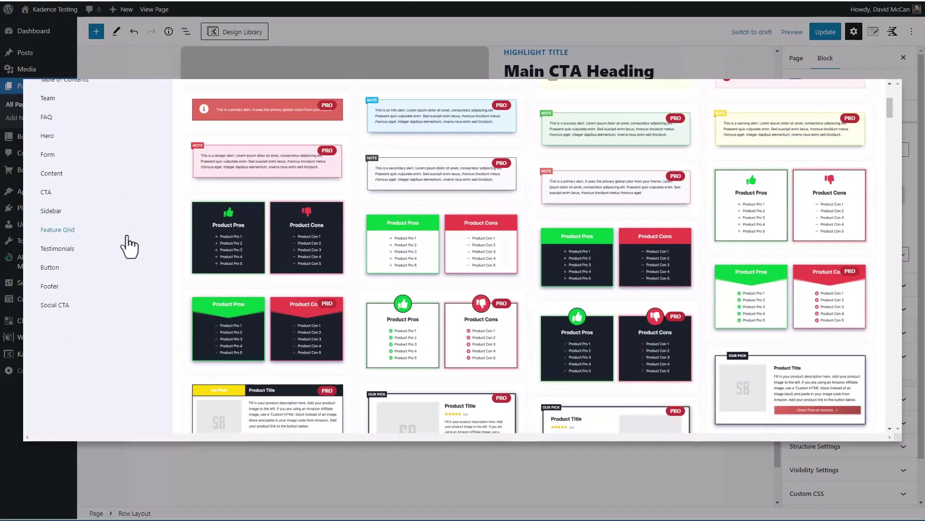
scroll(124, 244, "down", 10)
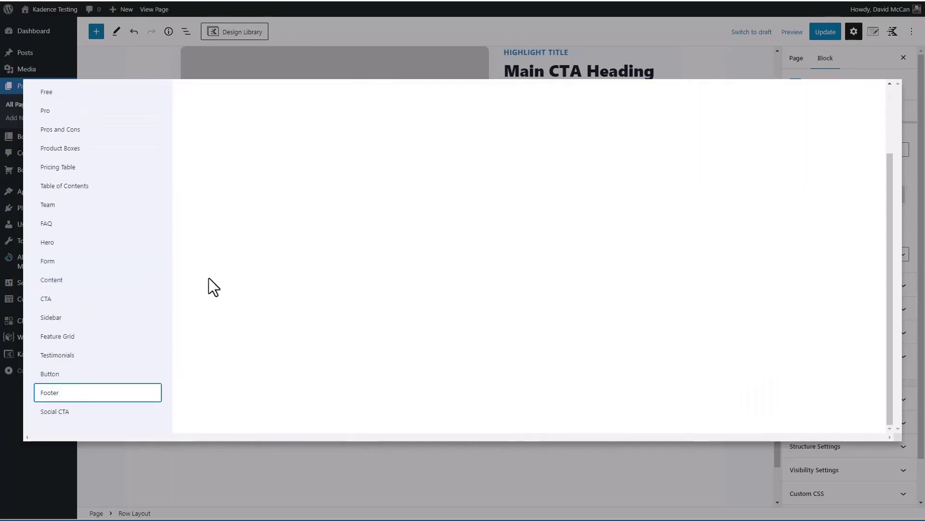
scroll(227, 275, "up", 15)
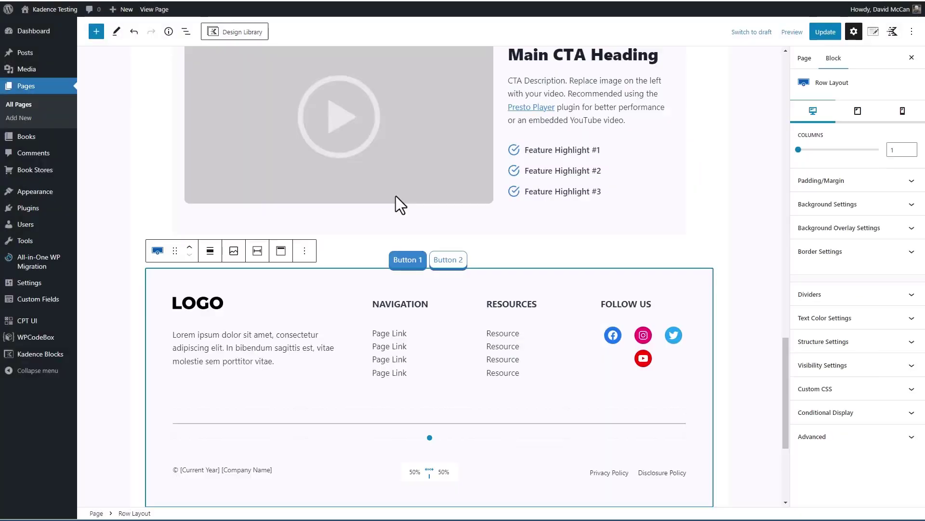
left_click_drag(787, 365, 794, 69)
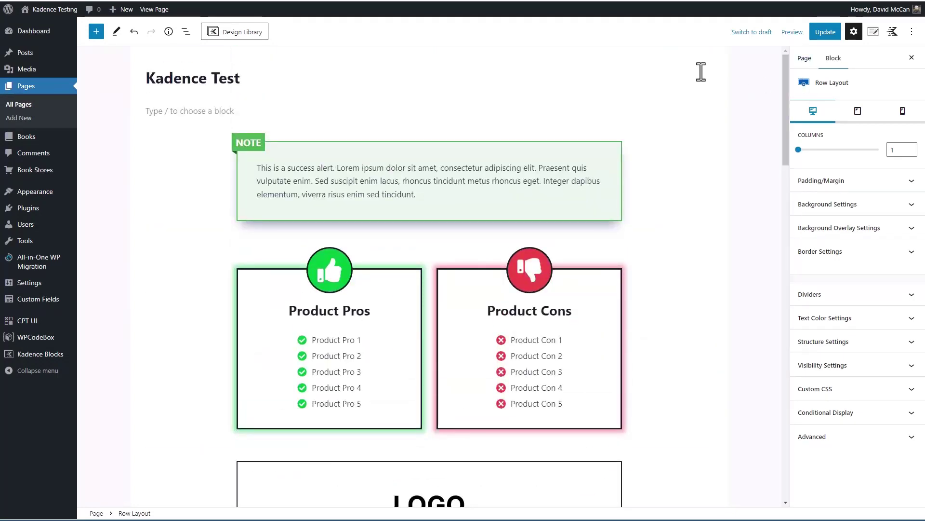